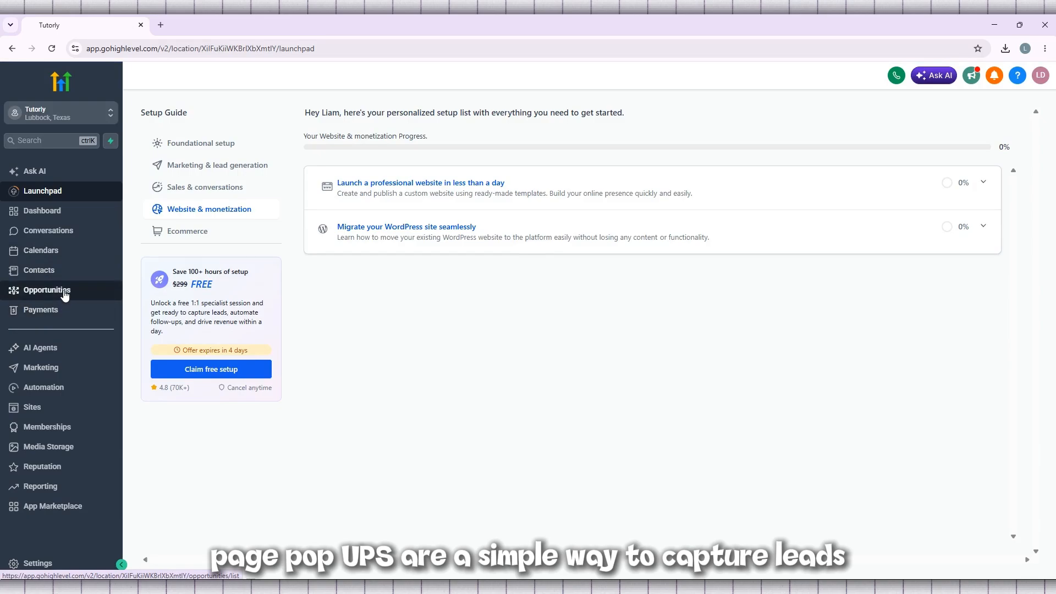
- Open the dashboard and look through its report widgets from start to end
click(61, 217)
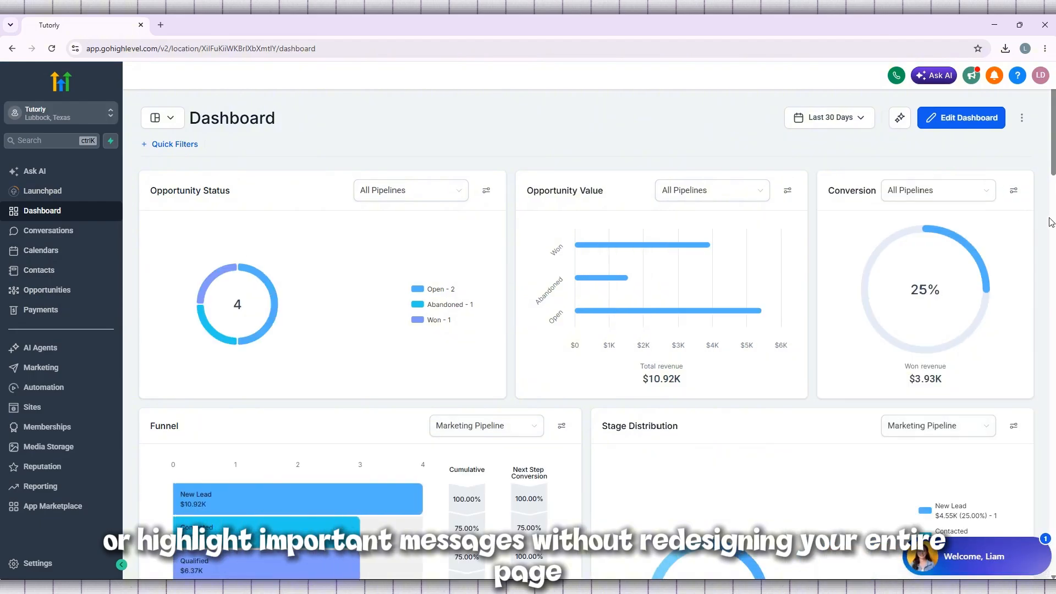
scroll(1048, 220, down, 10)
scroll(1041, 219, down, 20)
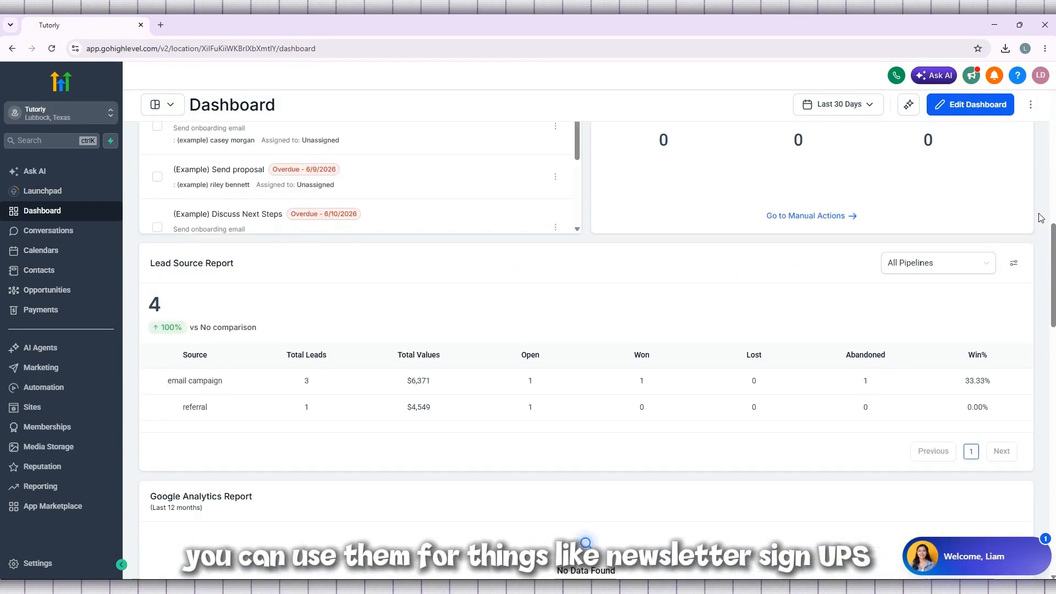
scroll(1039, 216, down, 3)
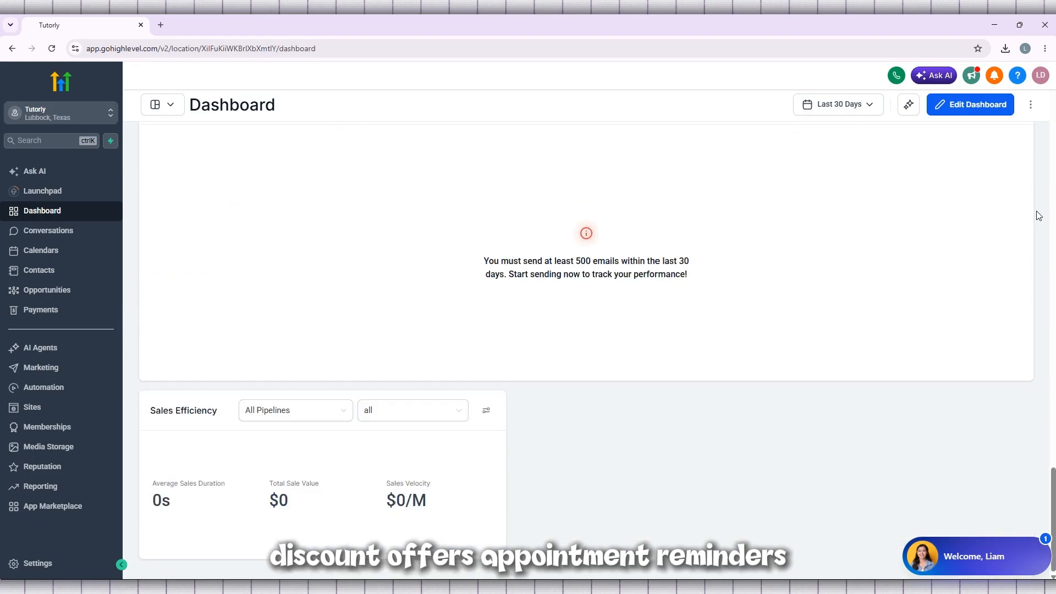
scroll(1036, 214, up, 15)
scroll(1034, 209, up, 10)
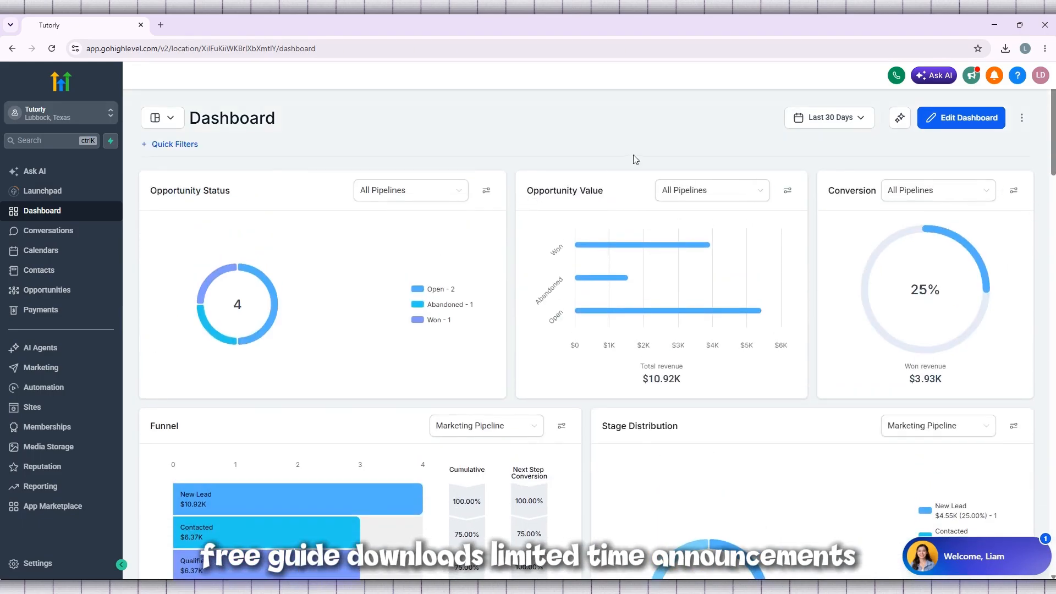
click(84, 120)
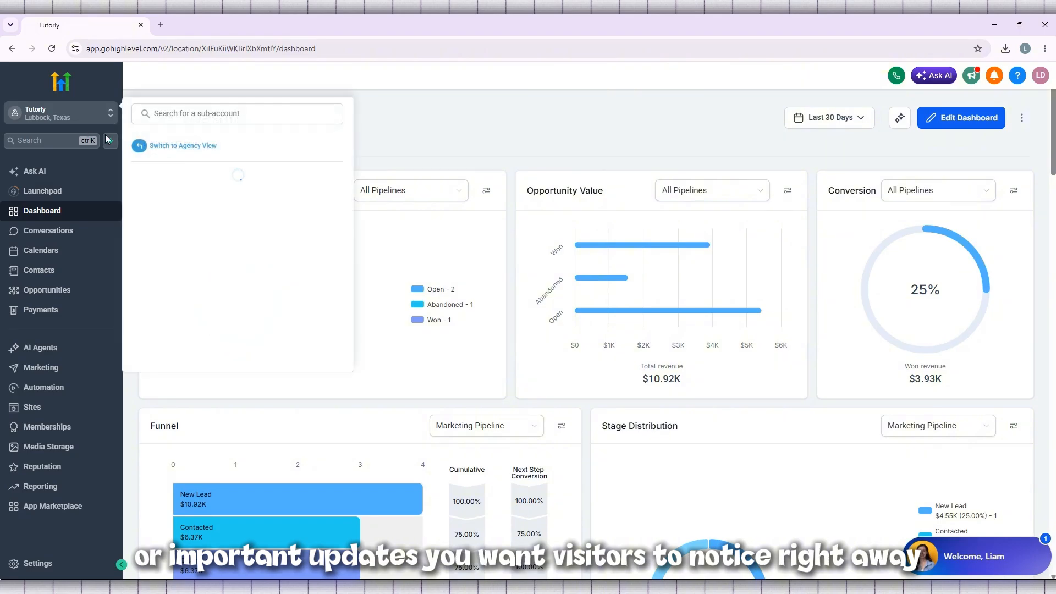
click(264, 201)
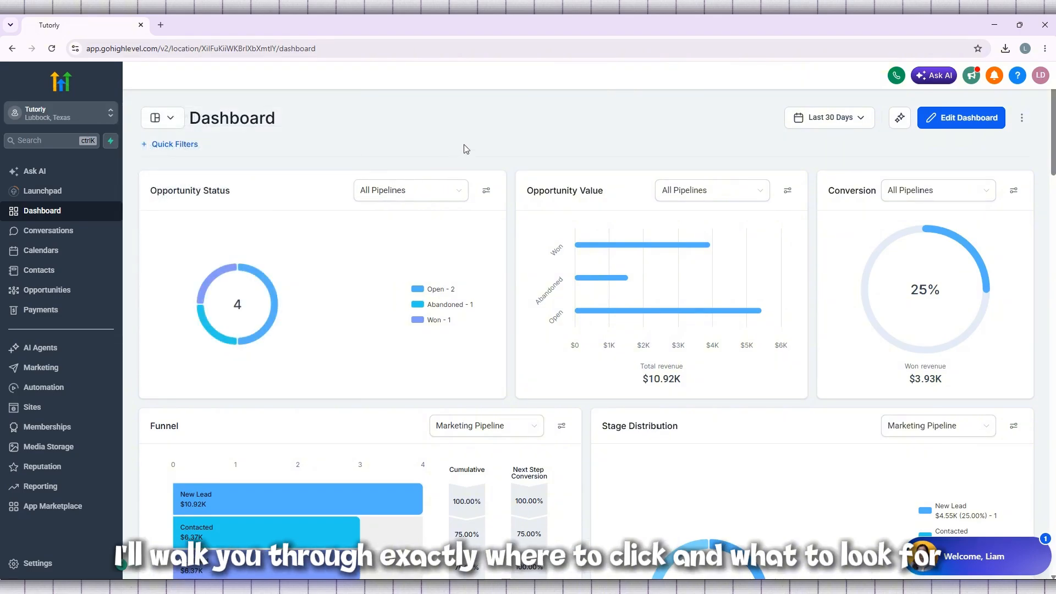
click(37, 114)
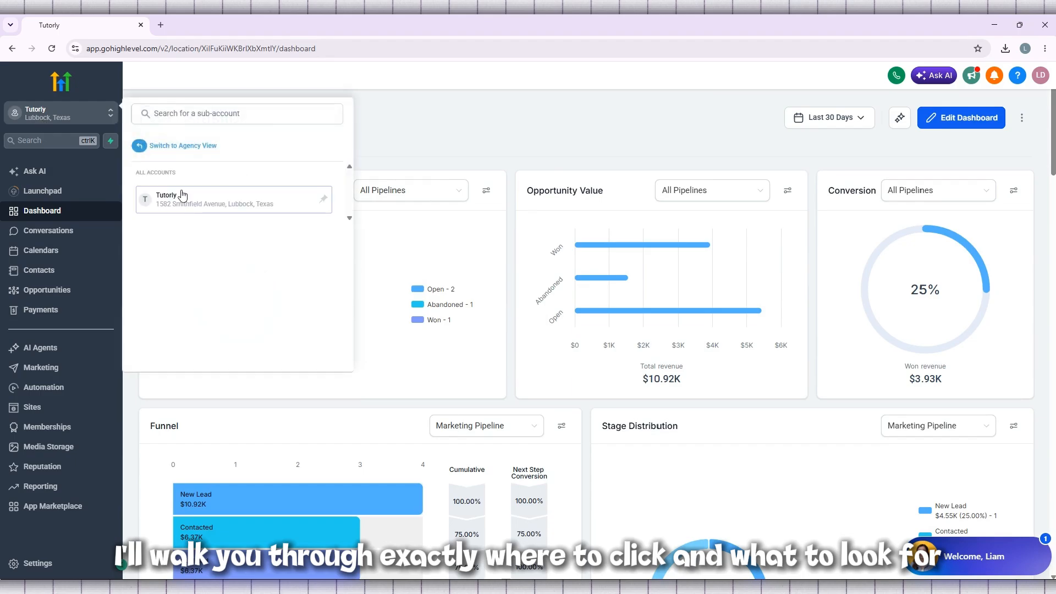
click(429, 136)
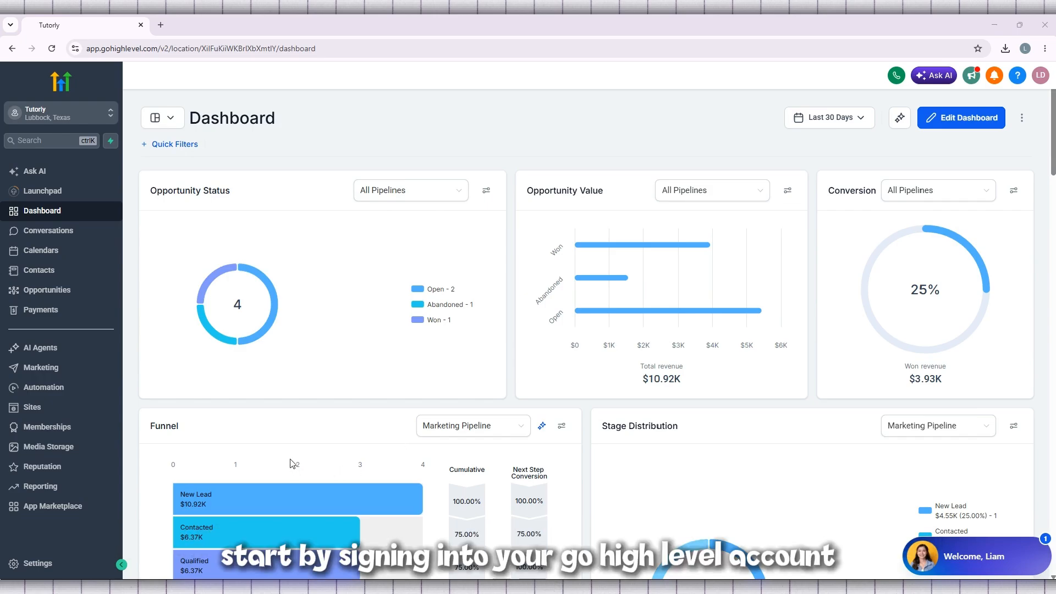
scroll(375, 446, down, 4)
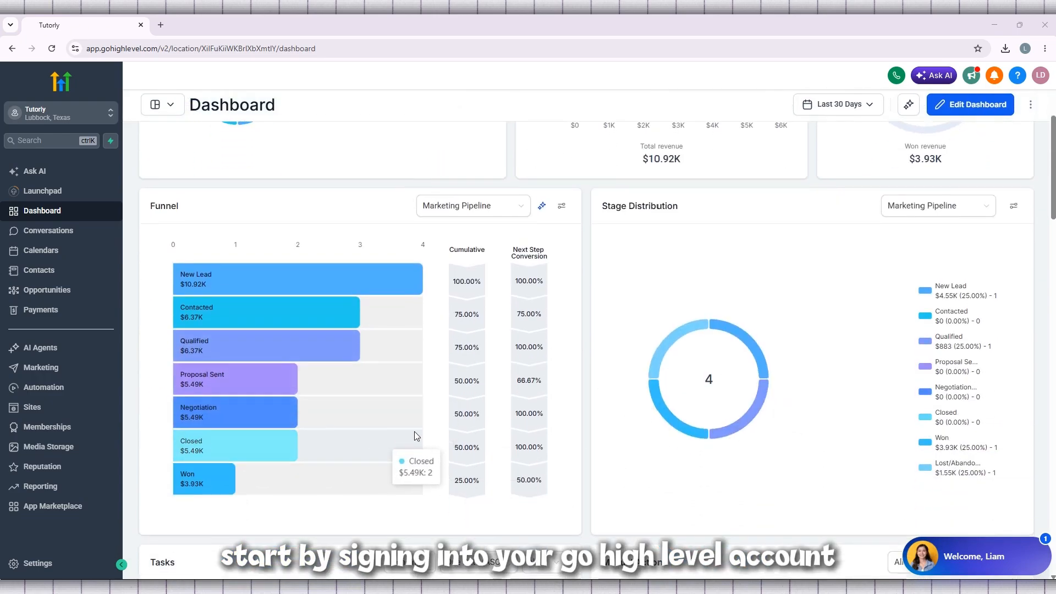
click(36, 109)
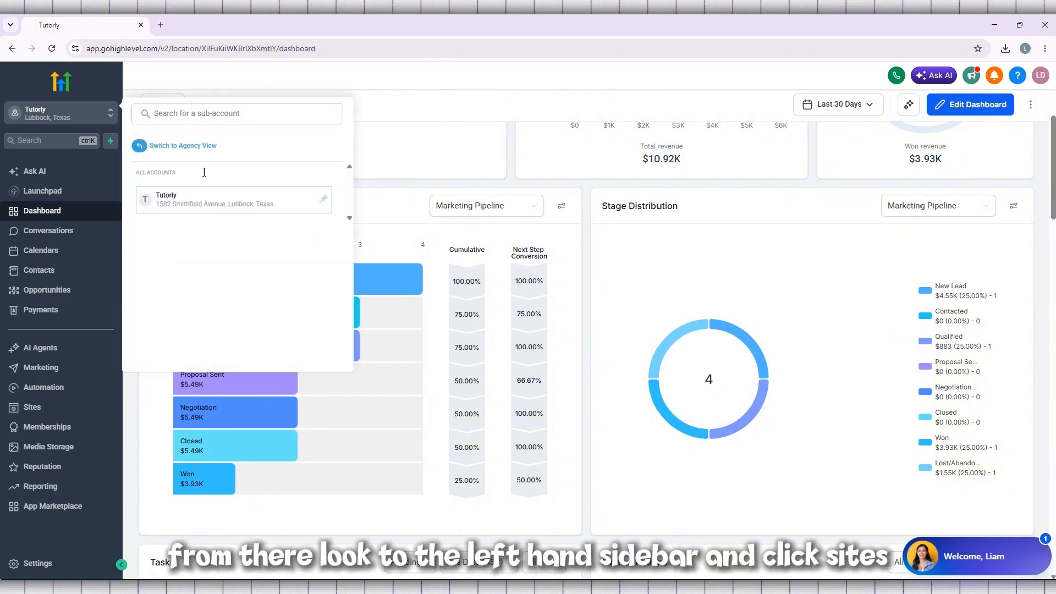
click(419, 107)
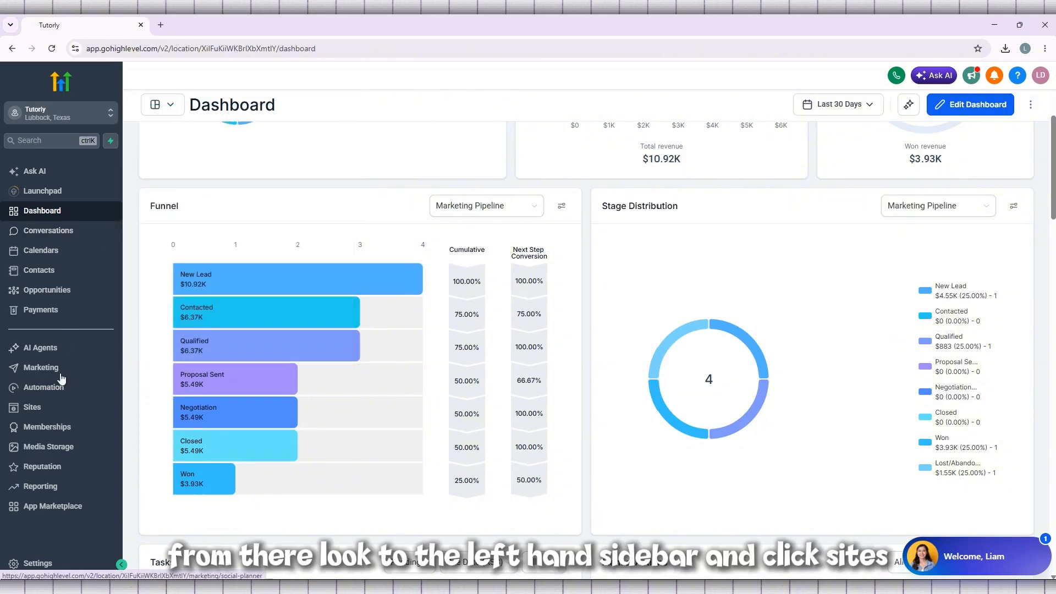
- Open the Educational Tutoring website from the websites managed under Sites
click(49, 411)
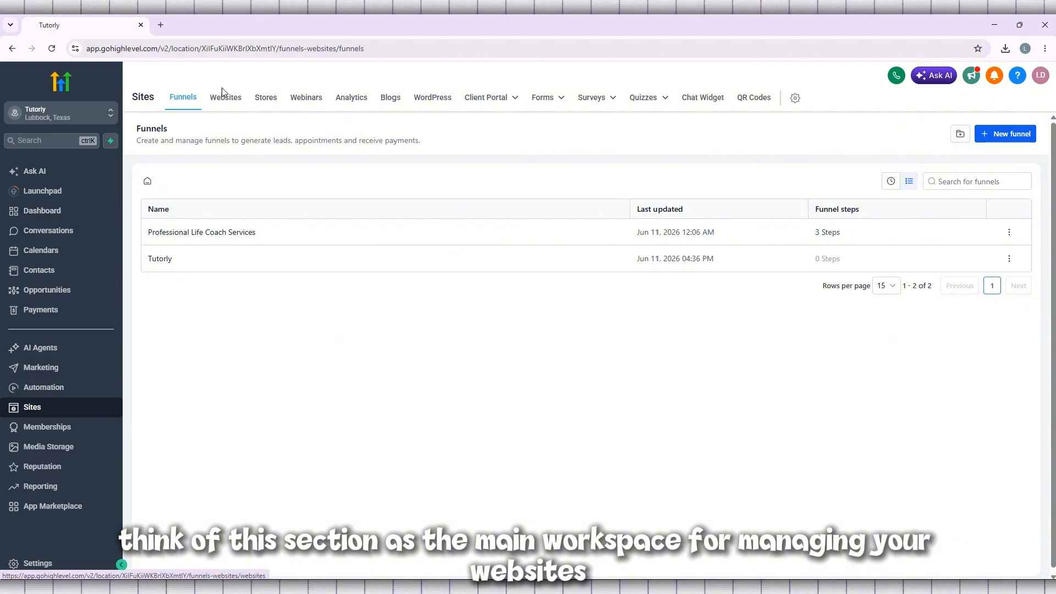
drag(212, 93, 240, 93)
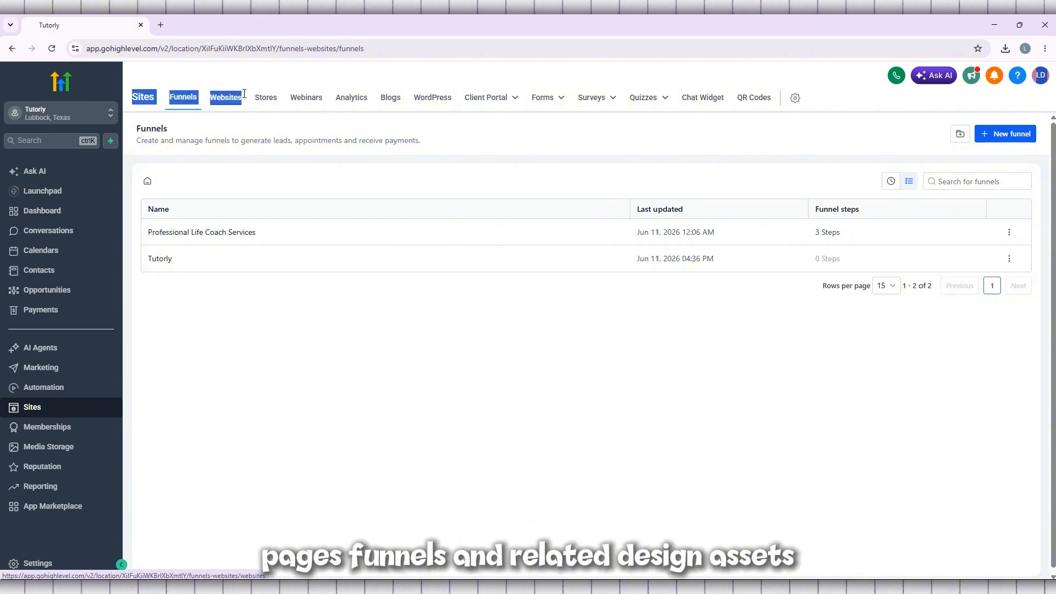
click(245, 114)
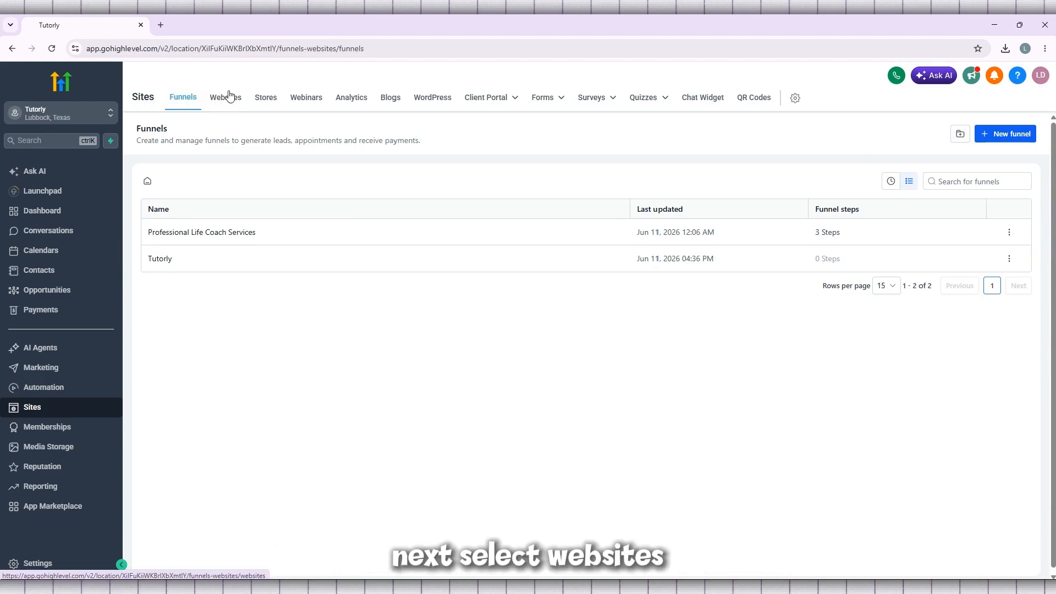
click(222, 102)
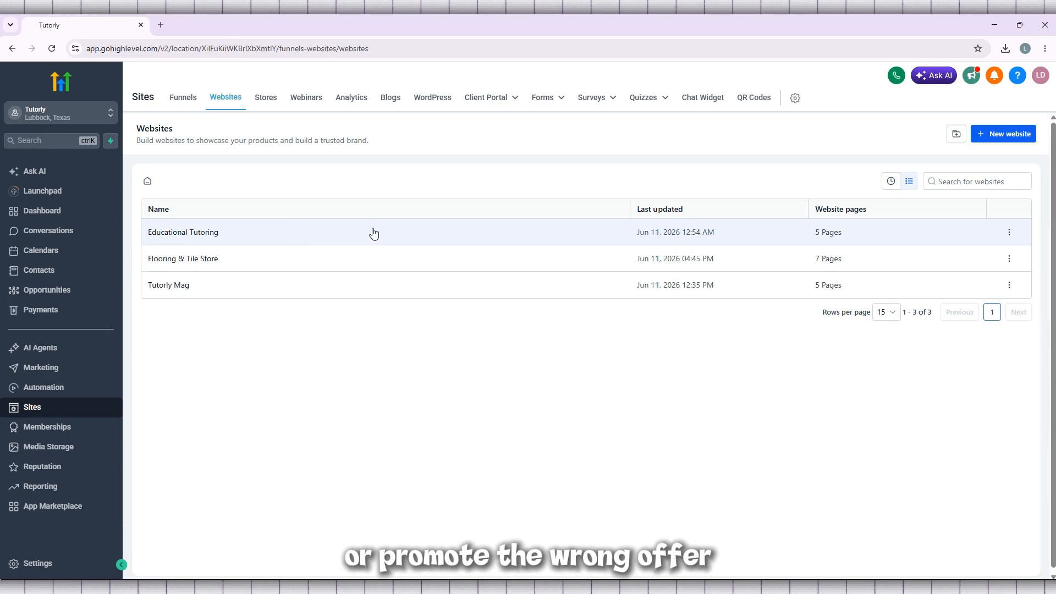
click(269, 231)
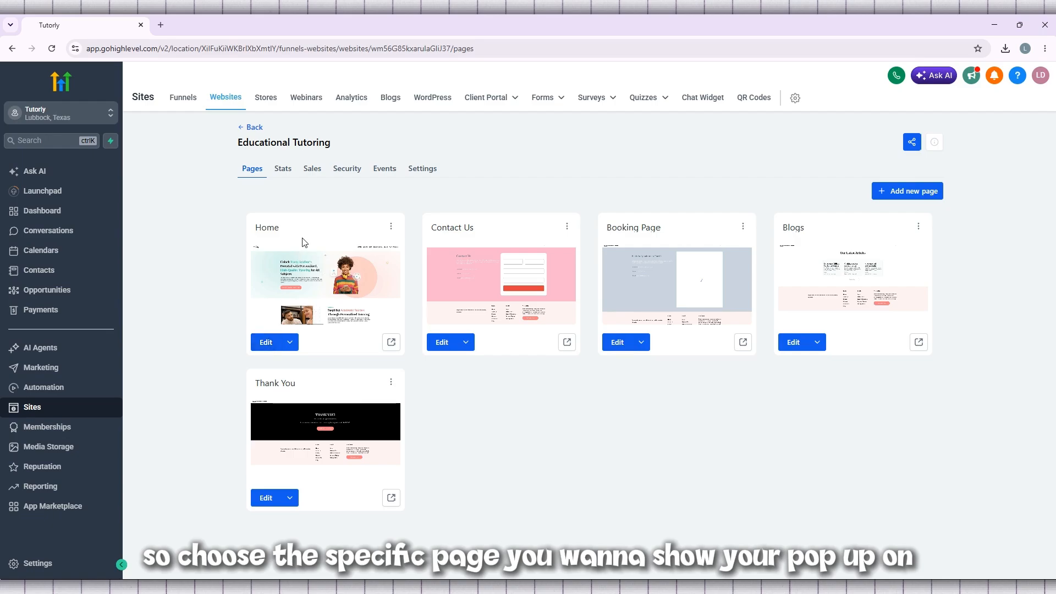
- Open the website's Home page for editing in the page builder
drag(285, 231, 255, 230)
click(286, 231)
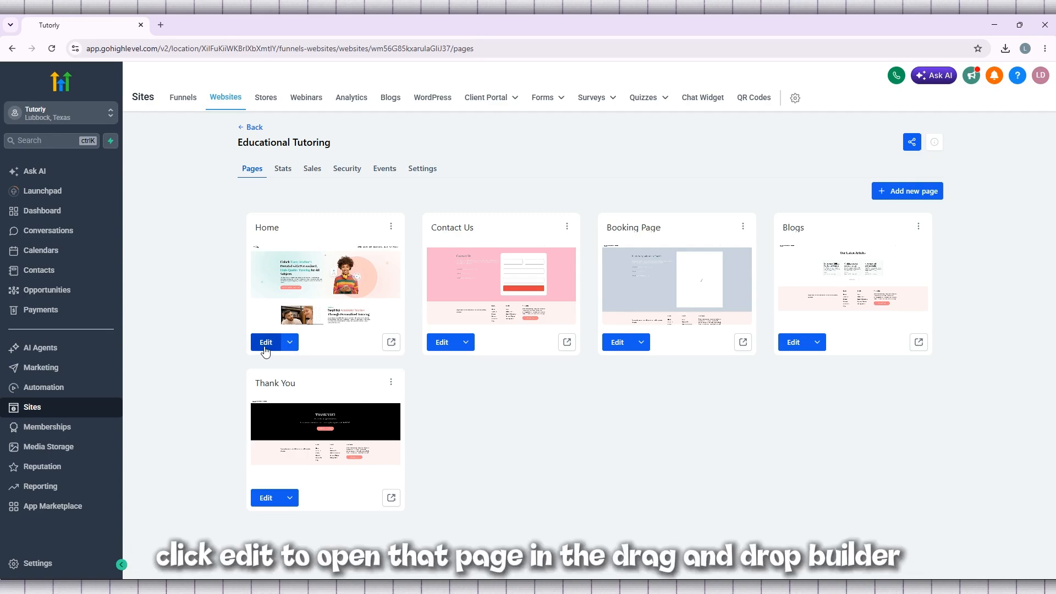
click(265, 342)
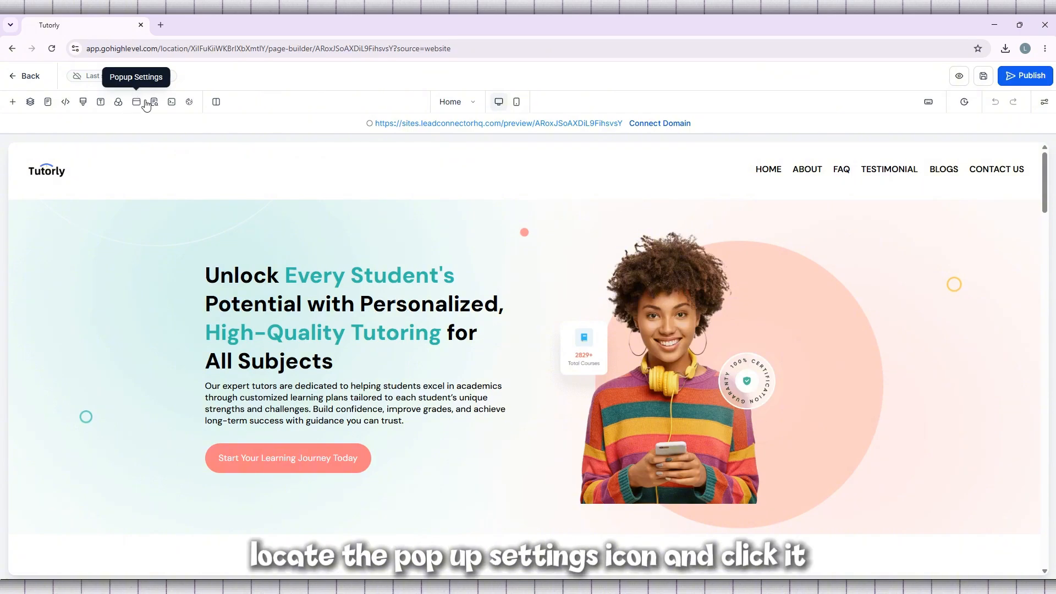
- Create a new popup for the Home page in the popup settings
click(136, 104)
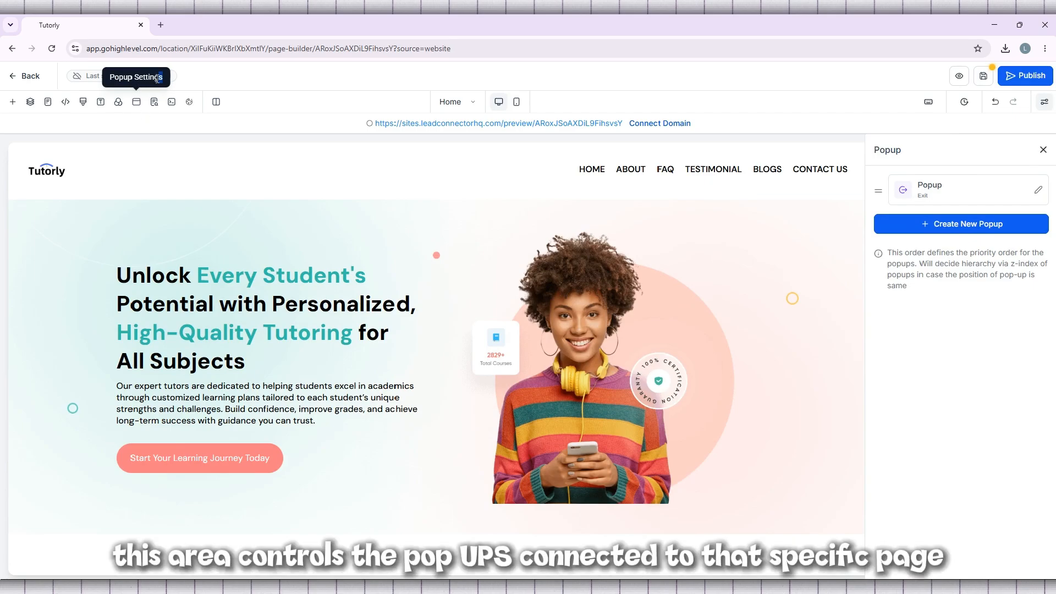
drag(158, 78, 112, 77)
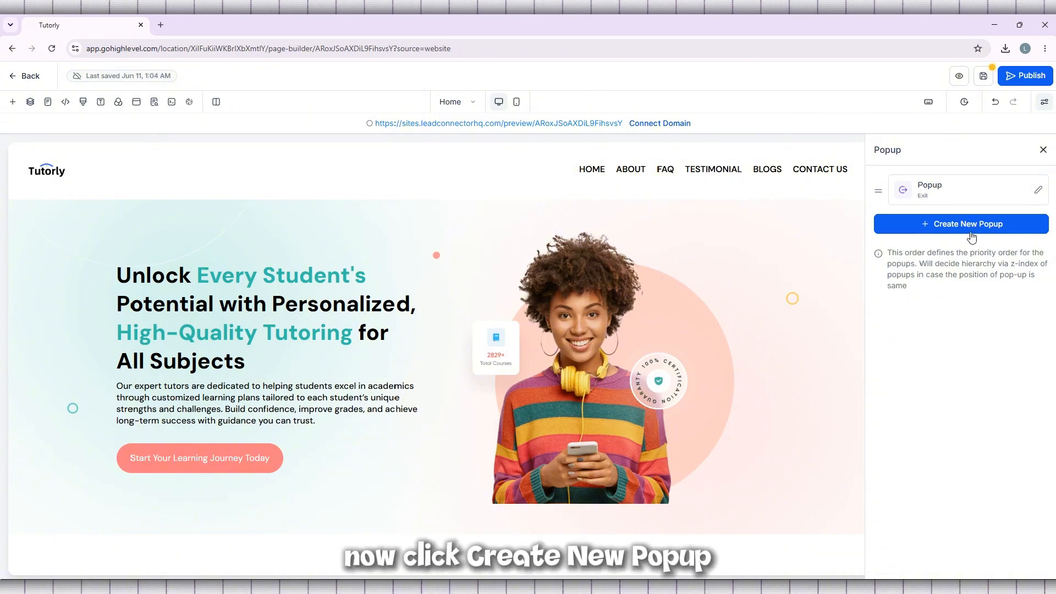
click(953, 230)
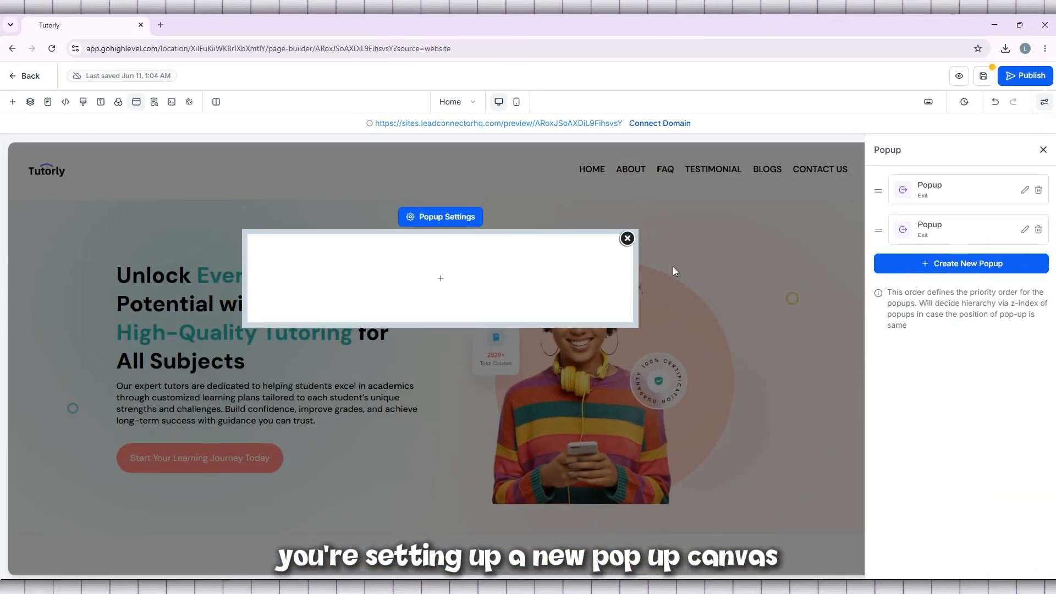
- Open the element library for the empty popup and examine the section layouts and Quick Add elements on offer
mouse_move(469, 279)
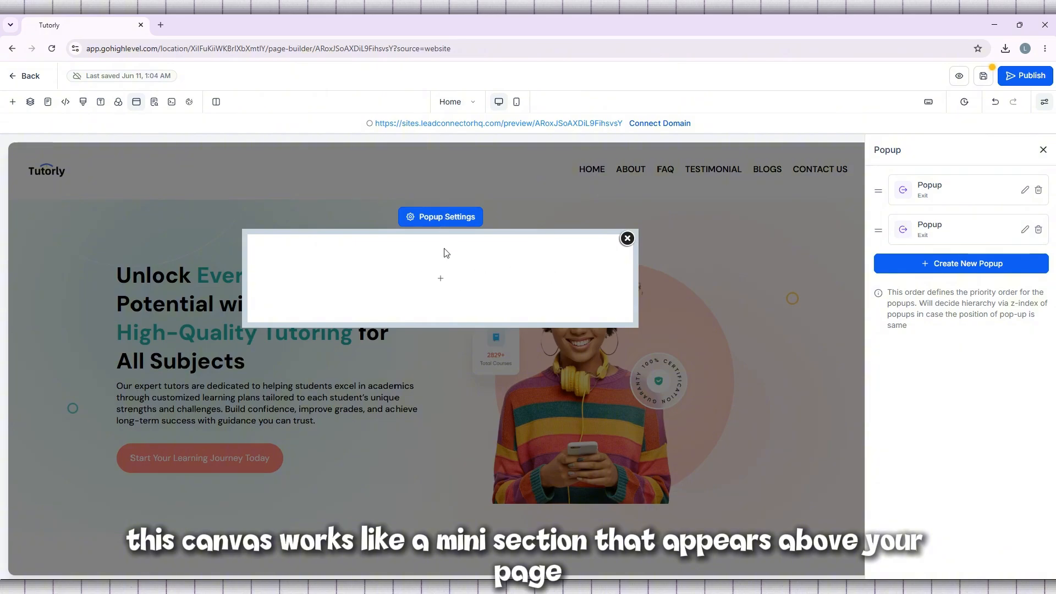
click(444, 280)
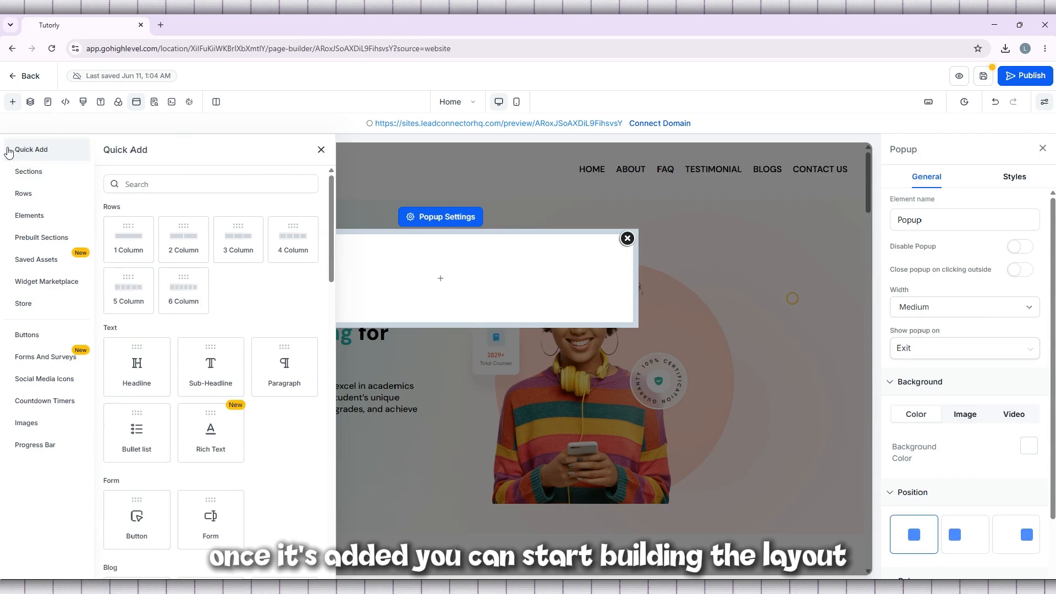
click(31, 170)
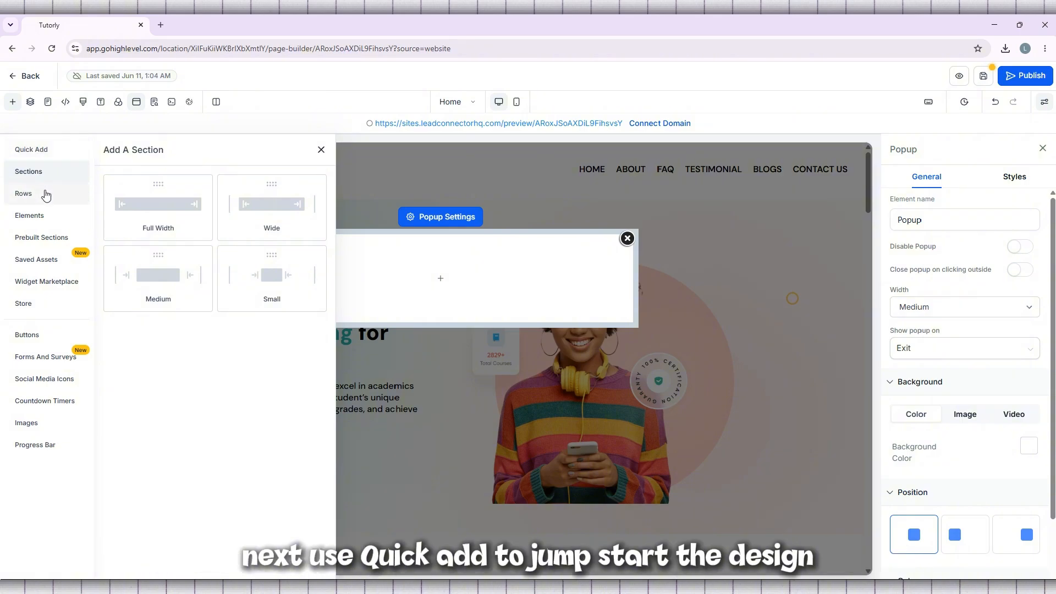
click(32, 154)
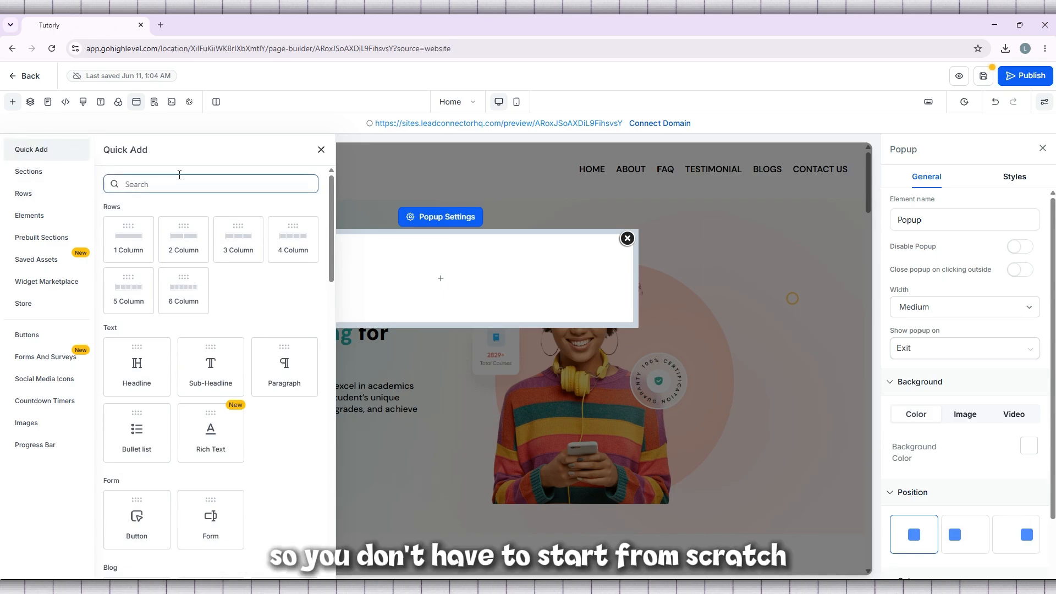
scroll(180, 176, down, 1)
scroll(200, 218, down, 1)
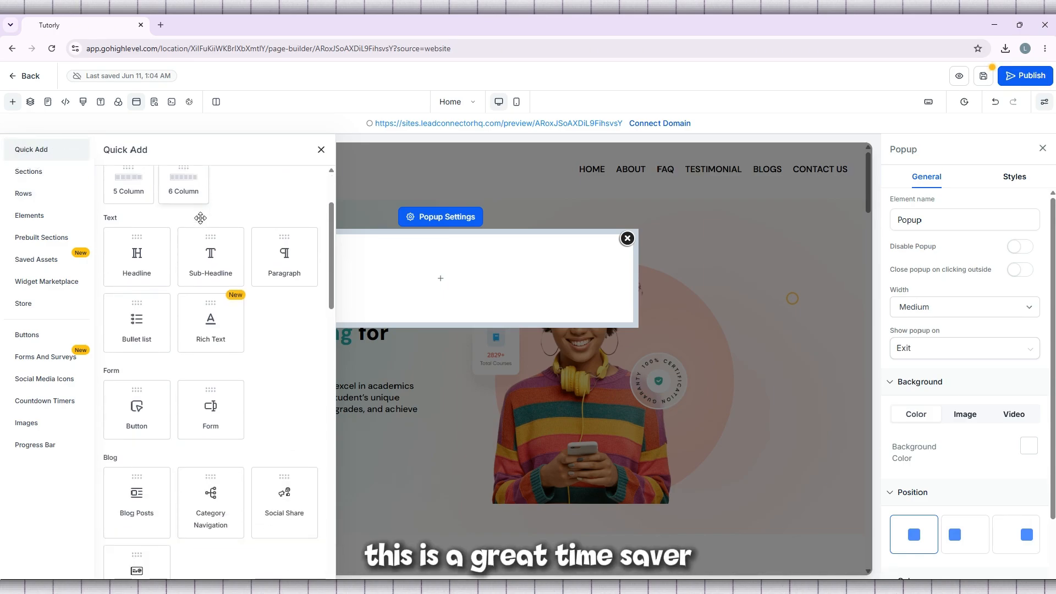
scroll(229, 214, down, 1)
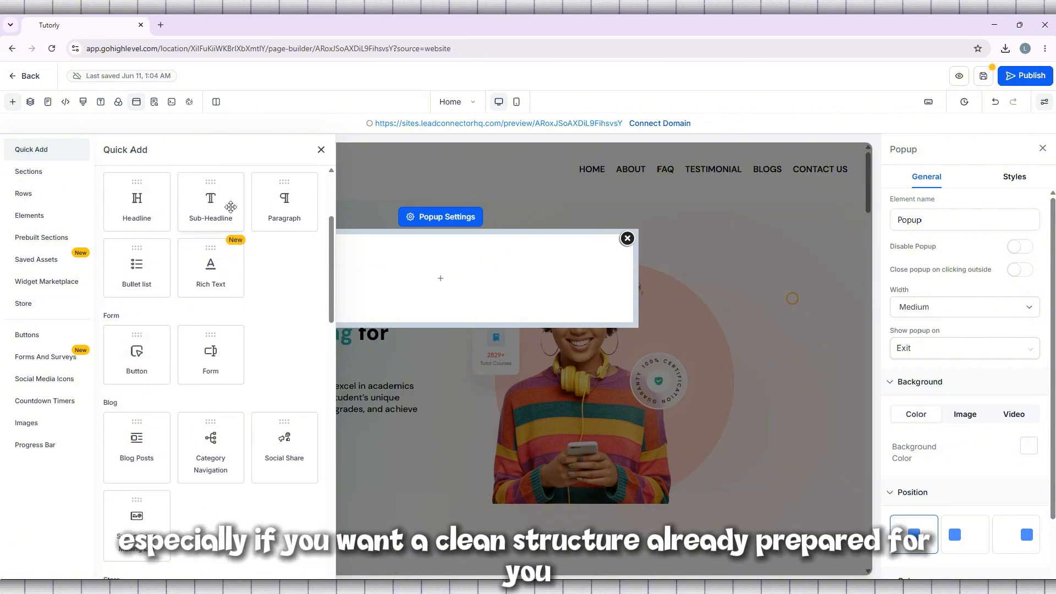
scroll(146, 219, down, 1)
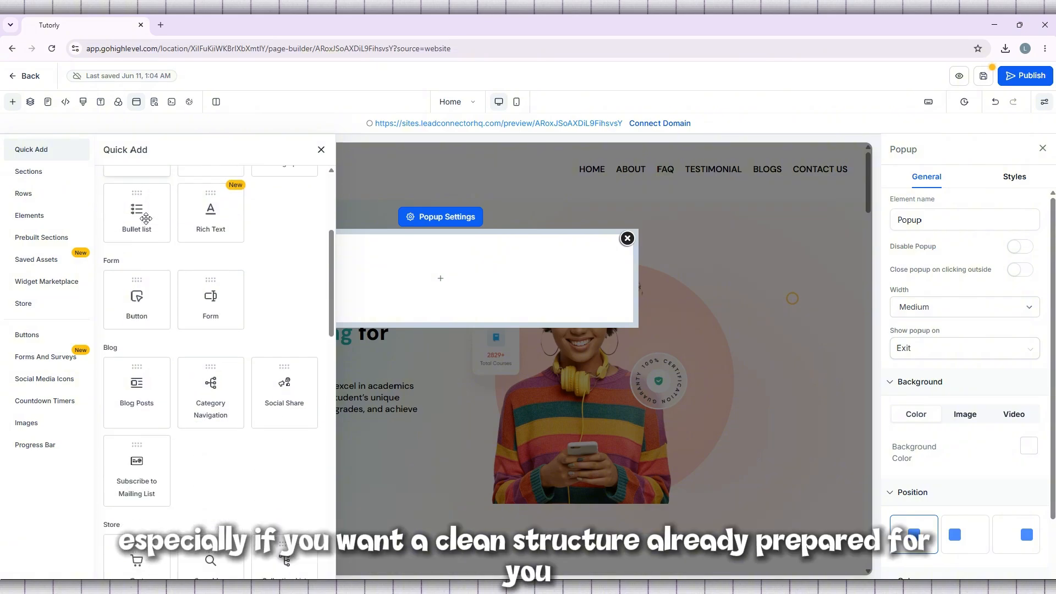
scroll(146, 219, down, 1)
scroll(146, 219, down, 1)
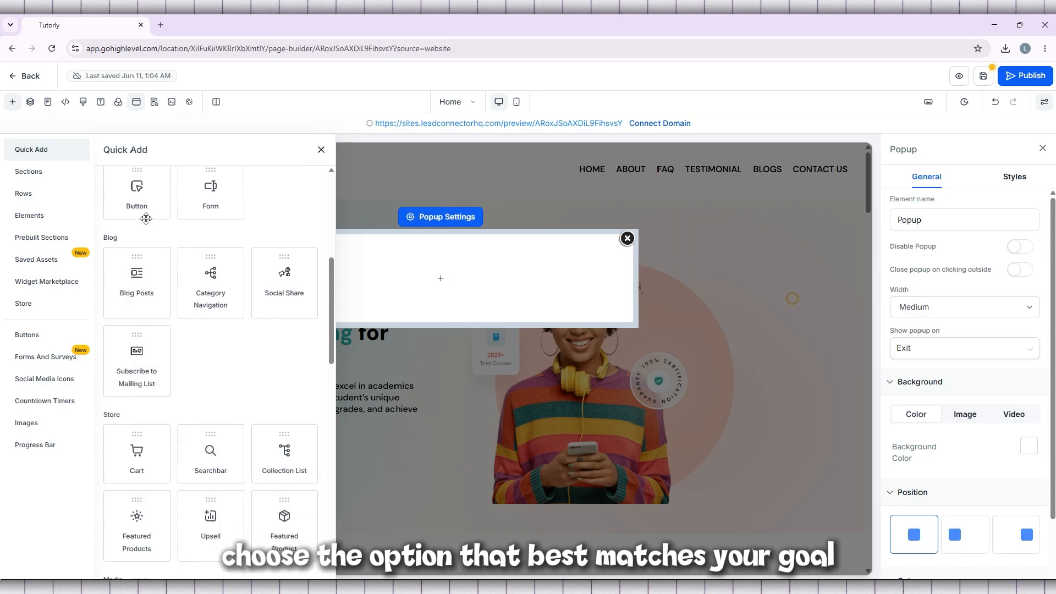
scroll(146, 219, down, 1)
scroll(146, 219, down, 1)
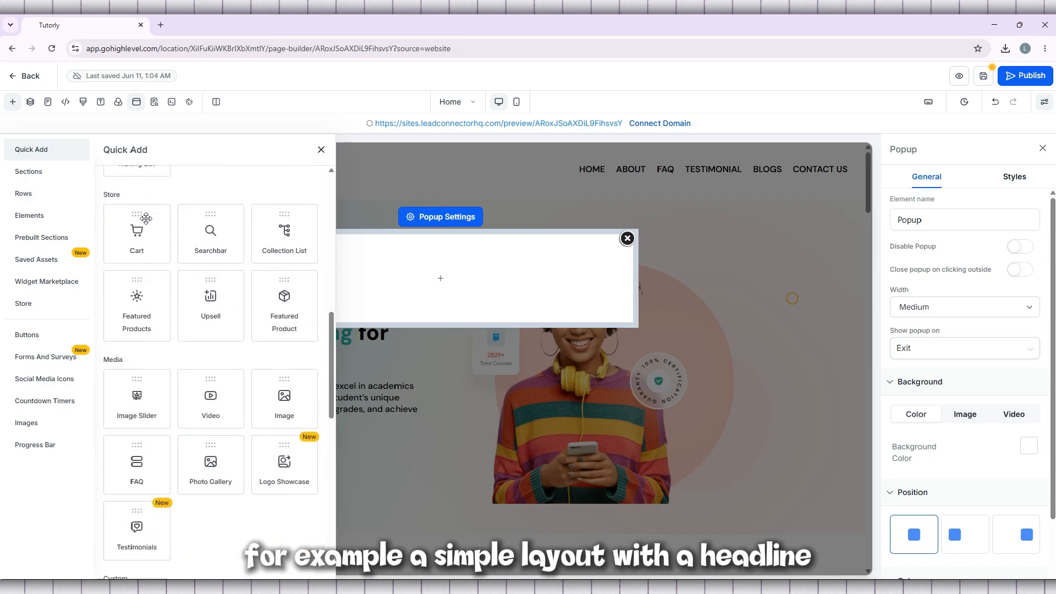
scroll(144, 218, up, 1)
scroll(144, 220, up, 5)
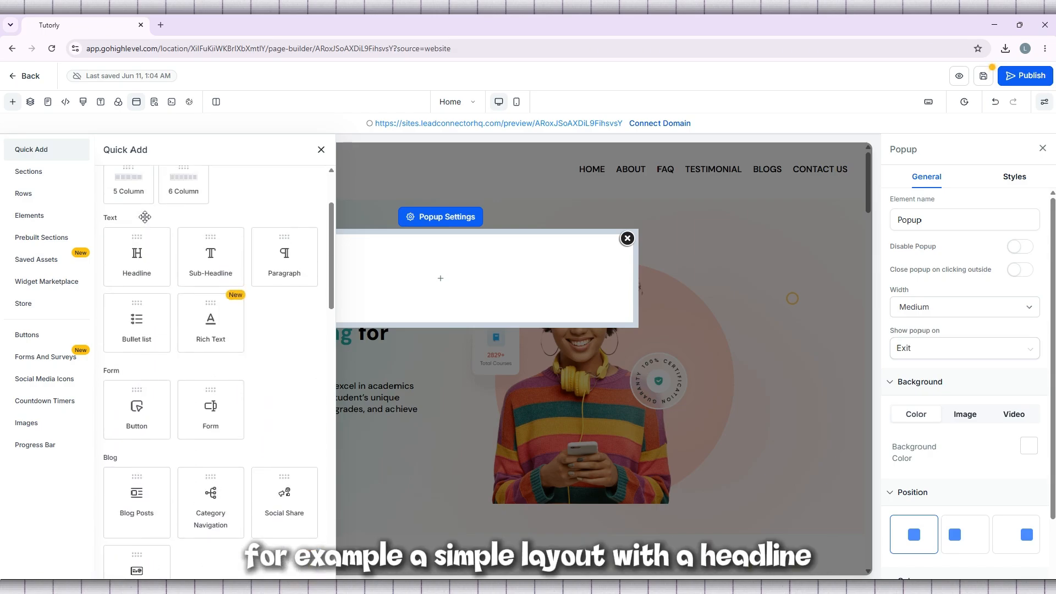
- Add a Headline element to the popup and set its text to "50% OFF THE COLLECTION"
click(136, 254)
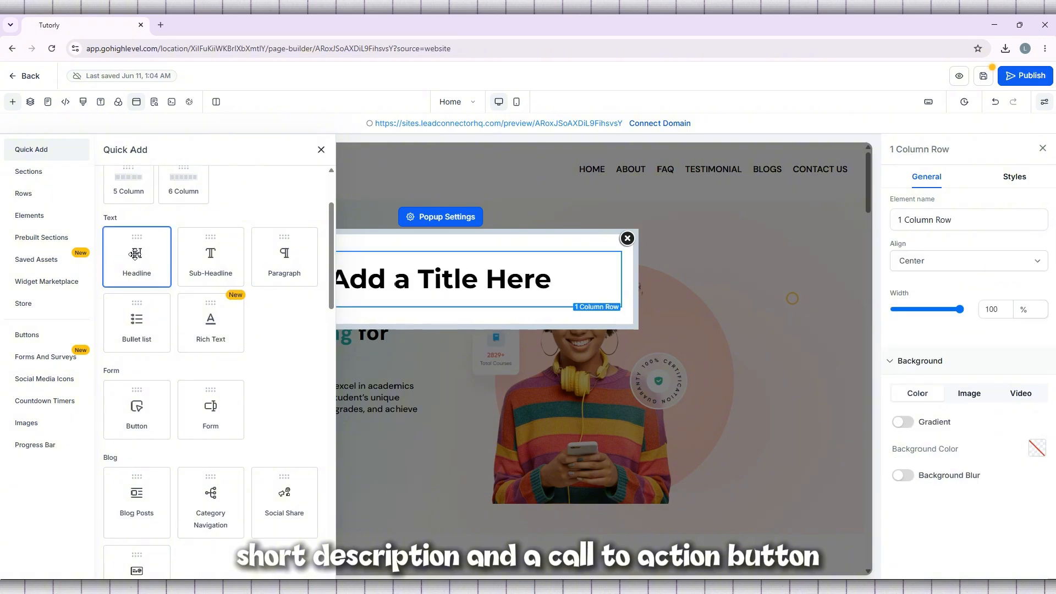
triple_click(460, 283)
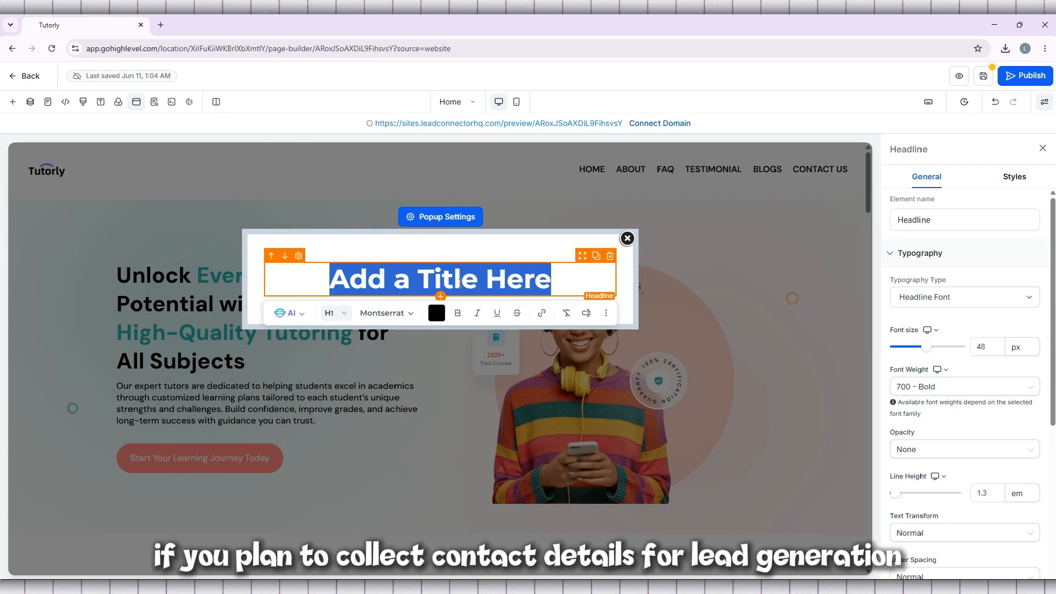
text(50% OFF THE COLLECTION)
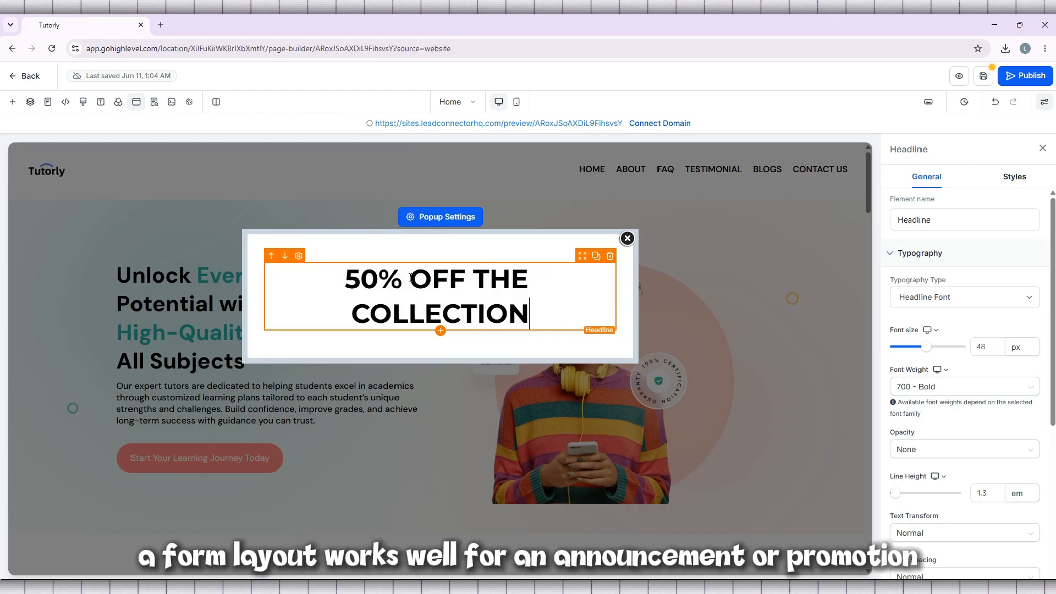
- Color the words "50% OFF" in the popup headline with the default Red, #e93d3d
drag(411, 277, 349, 276)
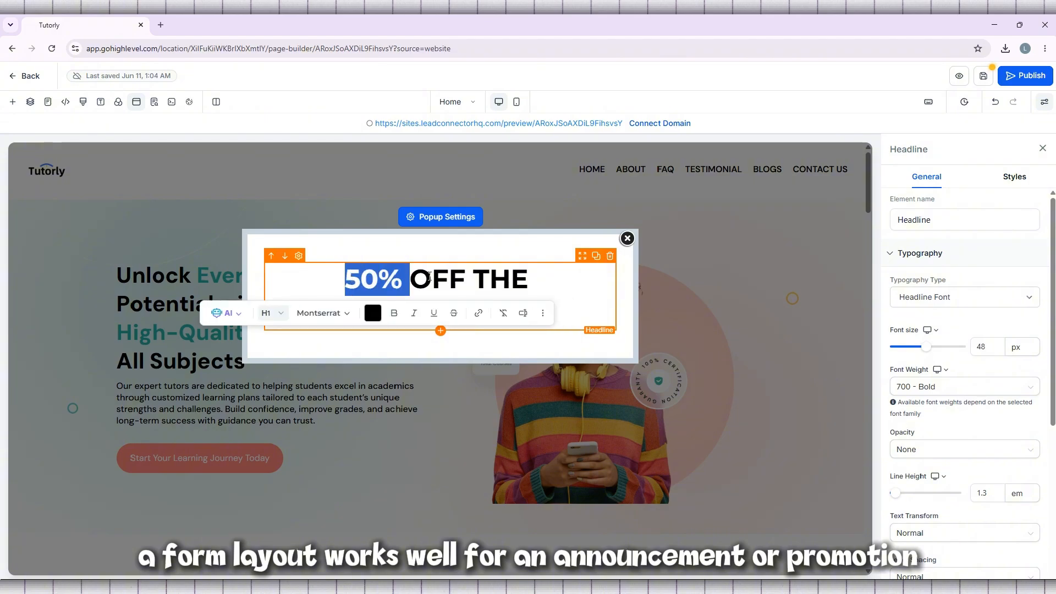
click(506, 276)
drag(464, 278, 353, 276)
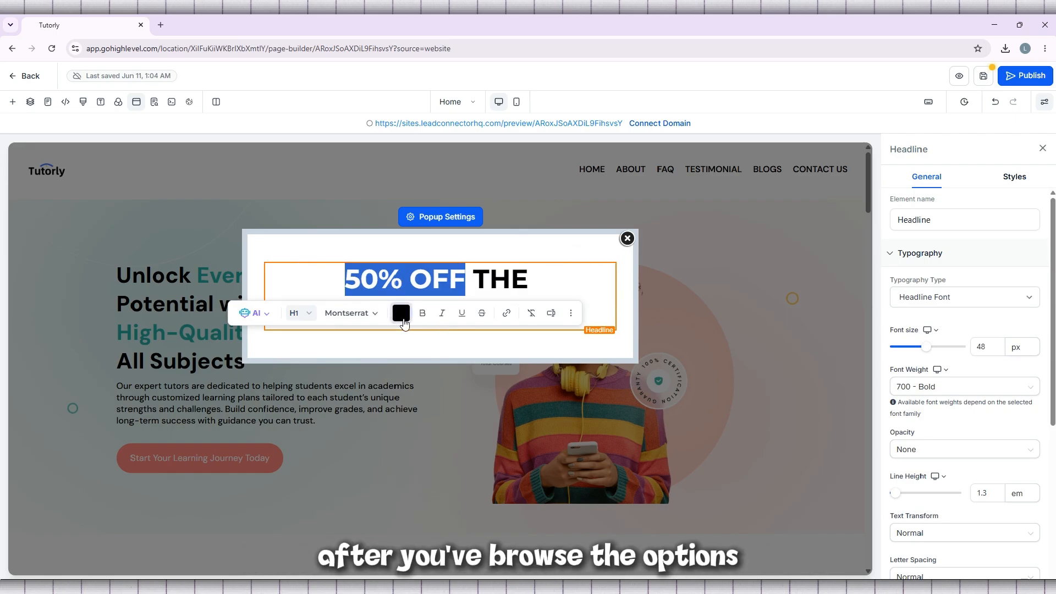
click(402, 316)
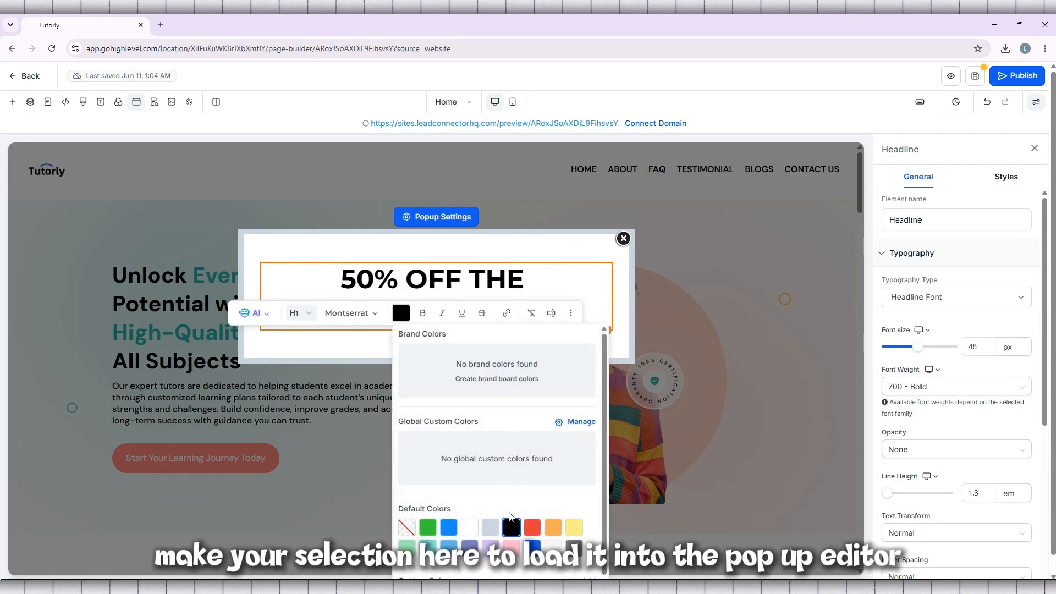
click(574, 531)
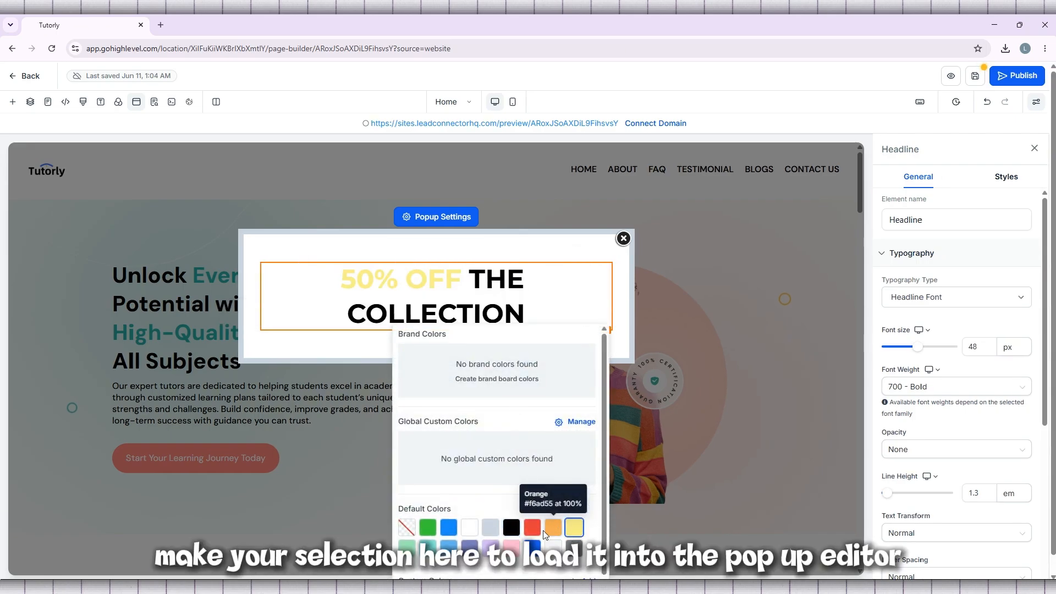
click(533, 531)
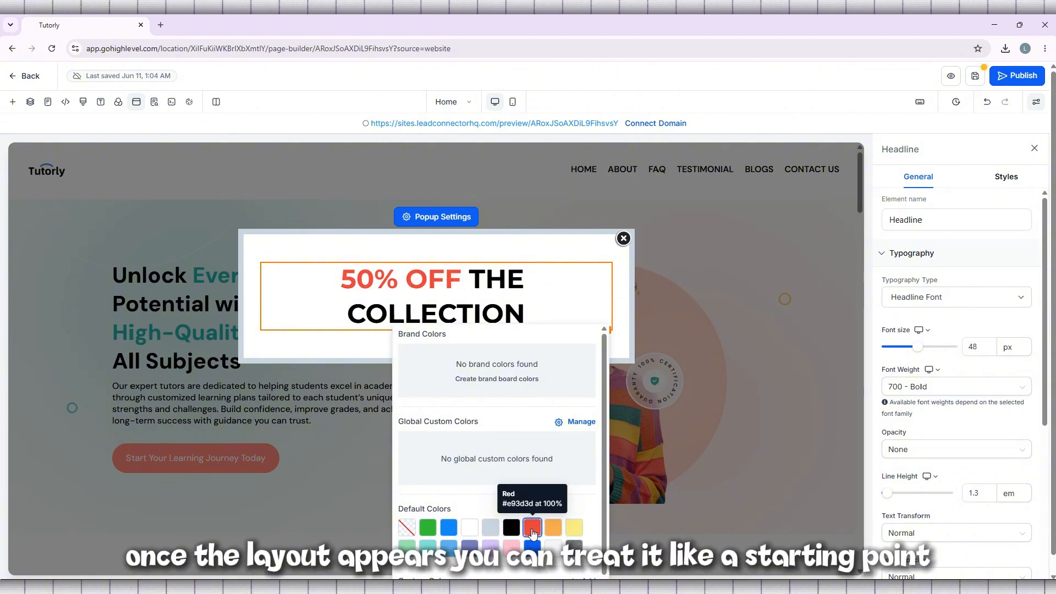
click(547, 315)
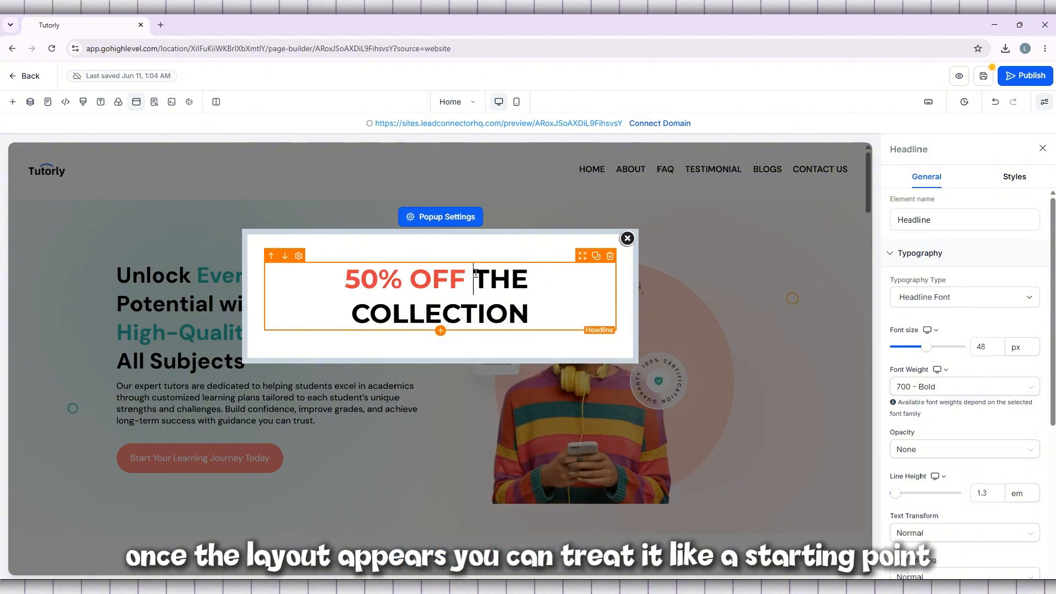
- Set the font of the words "50% OFF" in the popup headline to Abril Fatface
drag(475, 275, 530, 317)
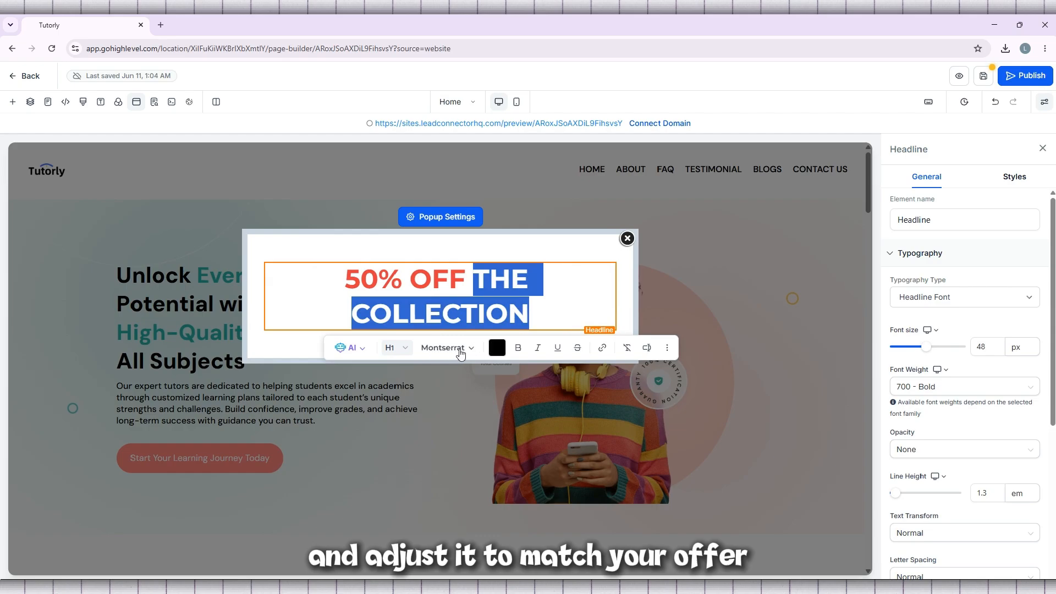
click(461, 352)
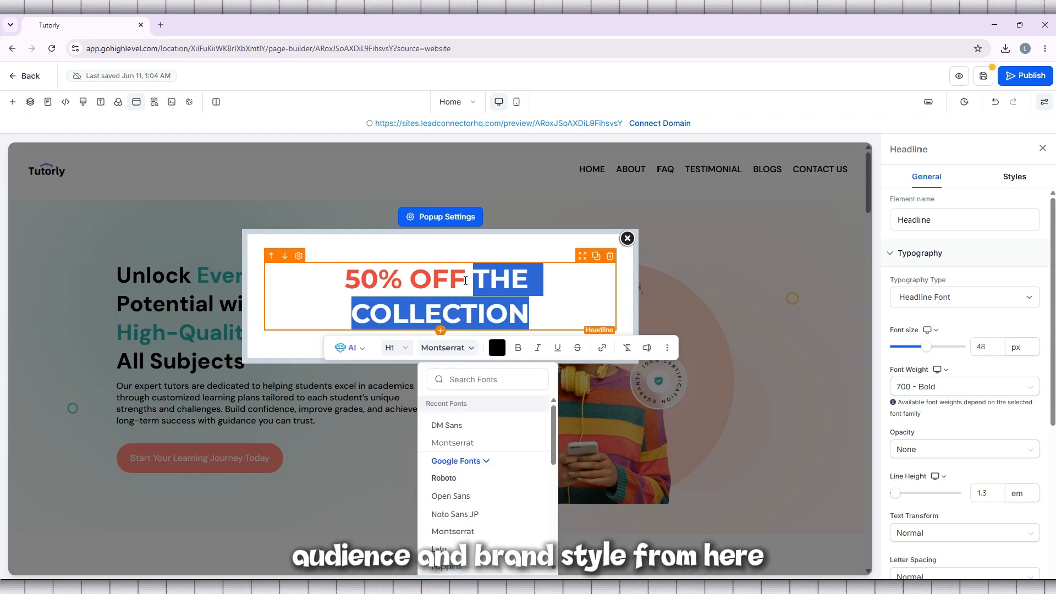
click(468, 277)
drag(472, 278, 345, 278)
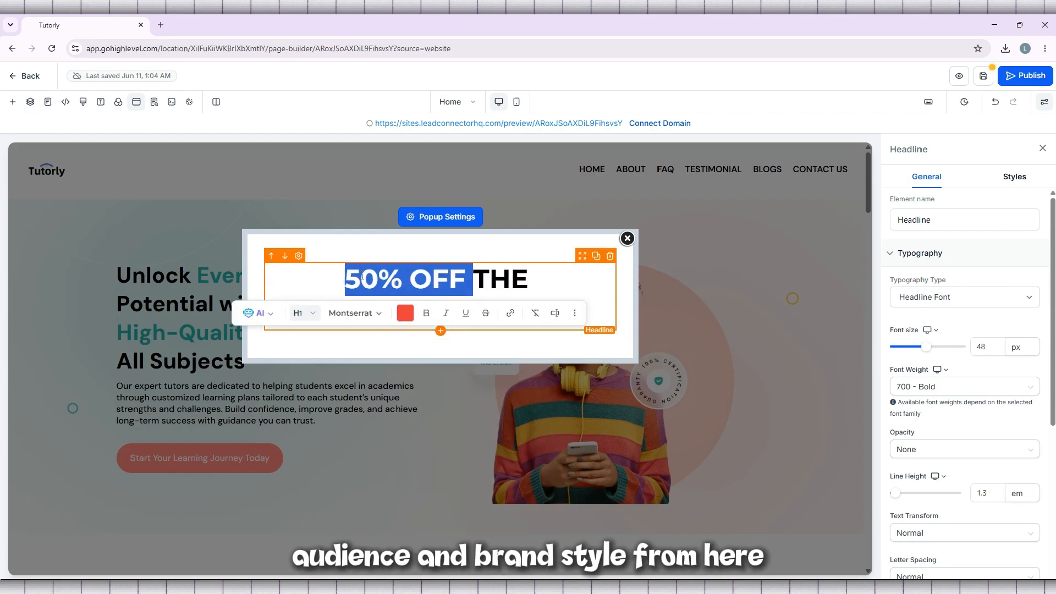
click(378, 313)
scroll(388, 451, down, 10)
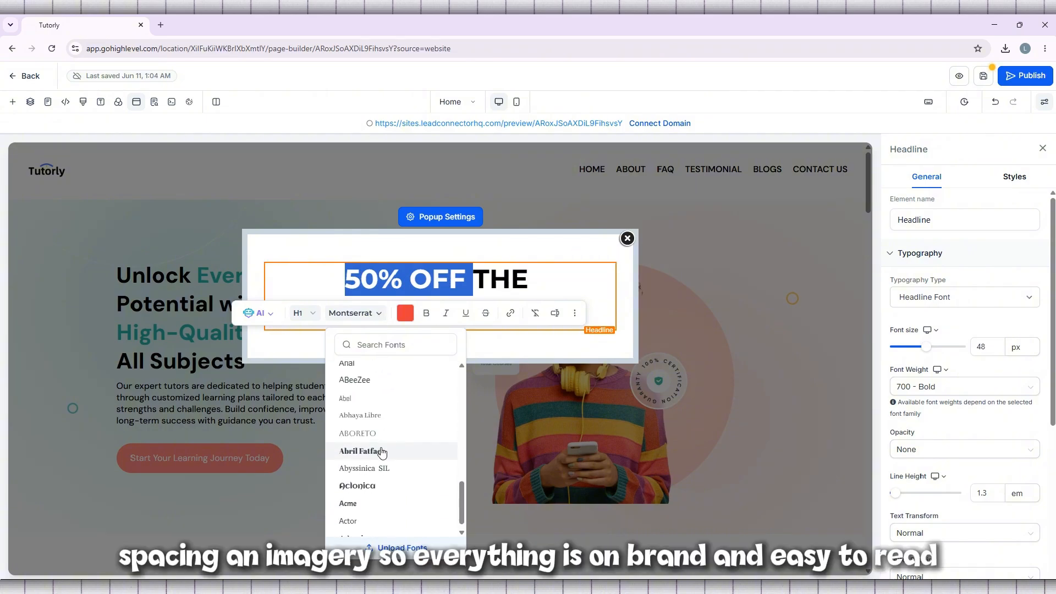
click(371, 451)
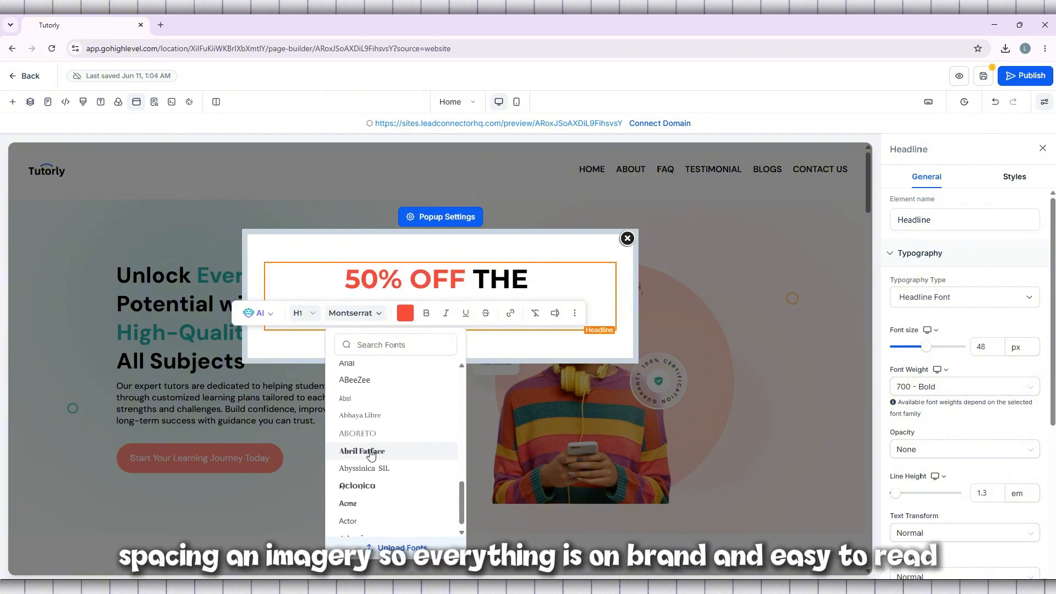
click(559, 285)
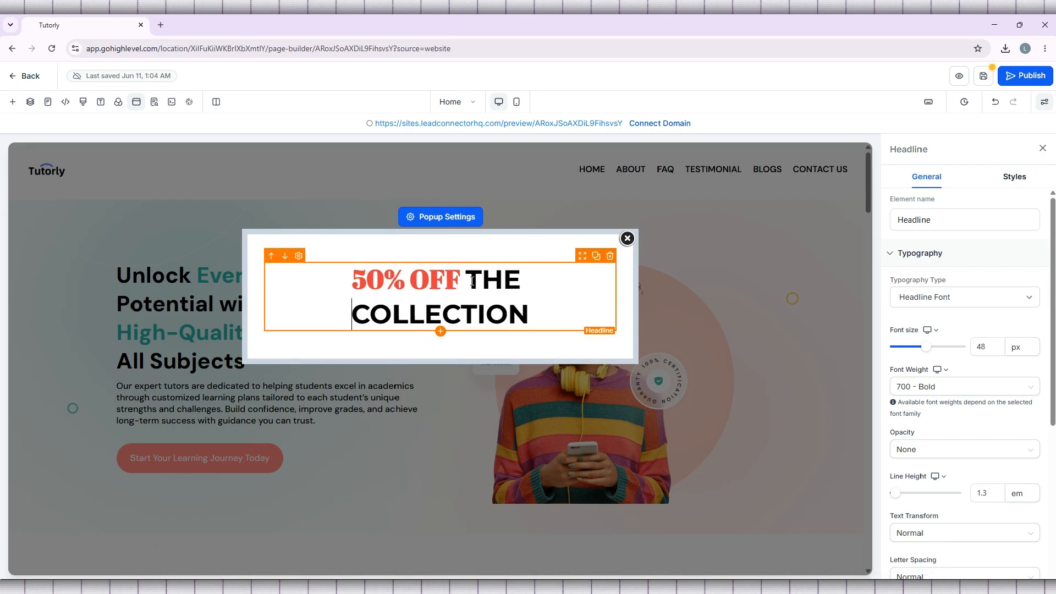
- Apply bold formatting to the entire popup headline
drag(466, 281, 521, 305)
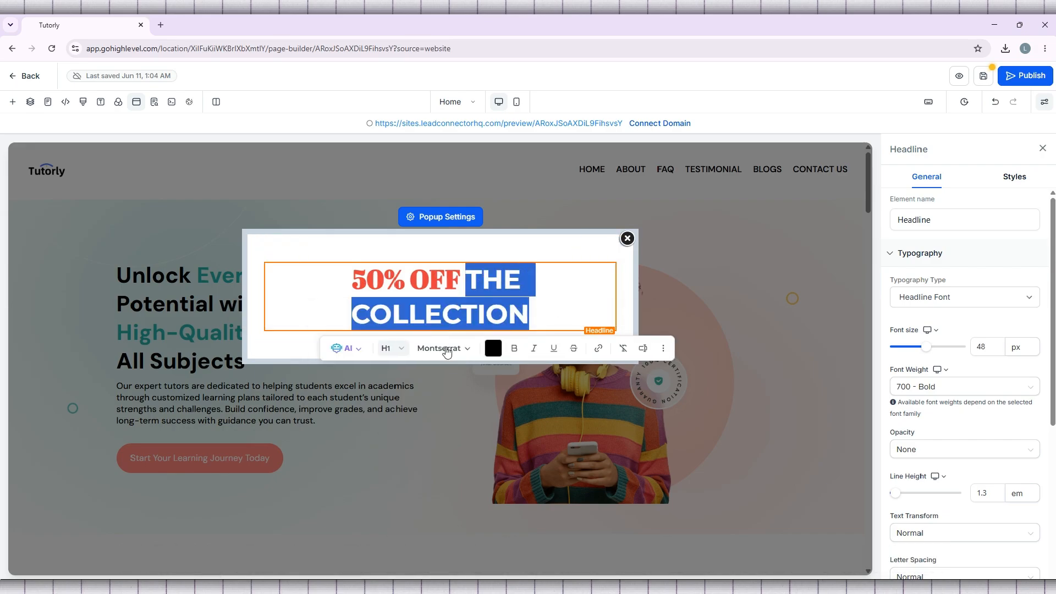
click(558, 297)
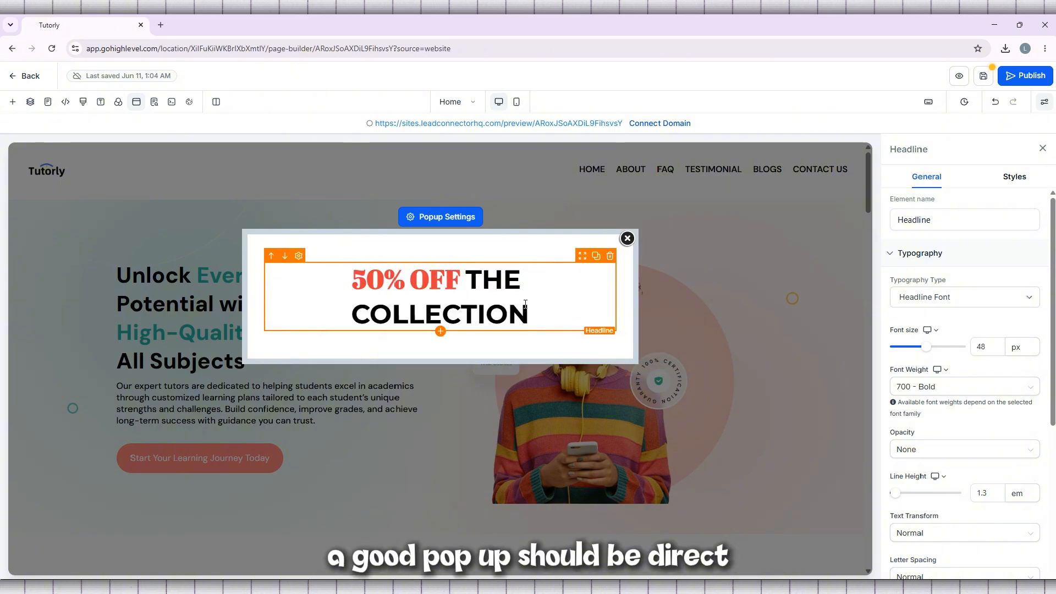
drag(539, 322, 337, 278)
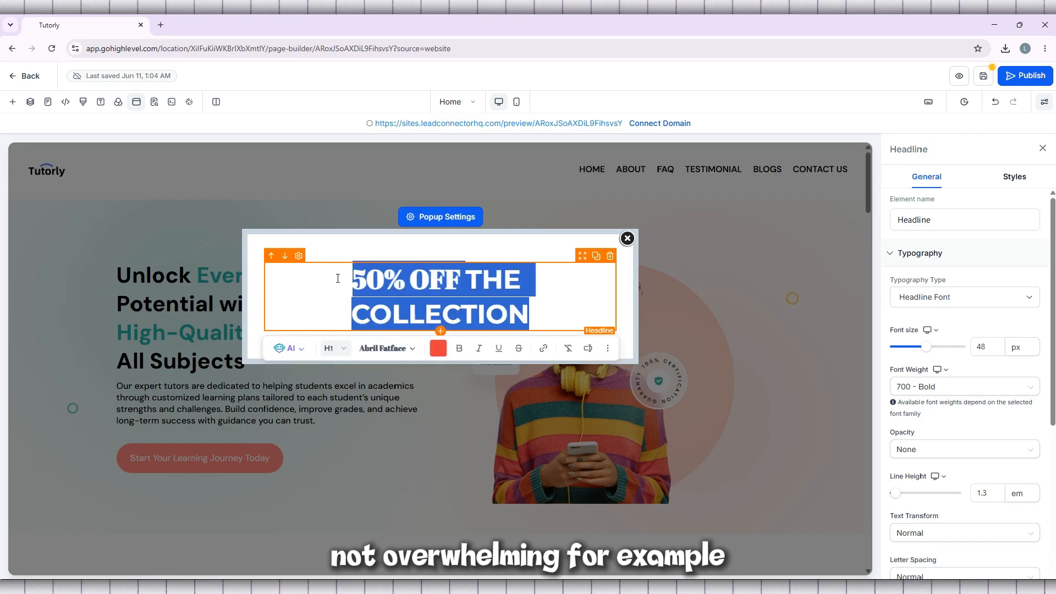
click(461, 350)
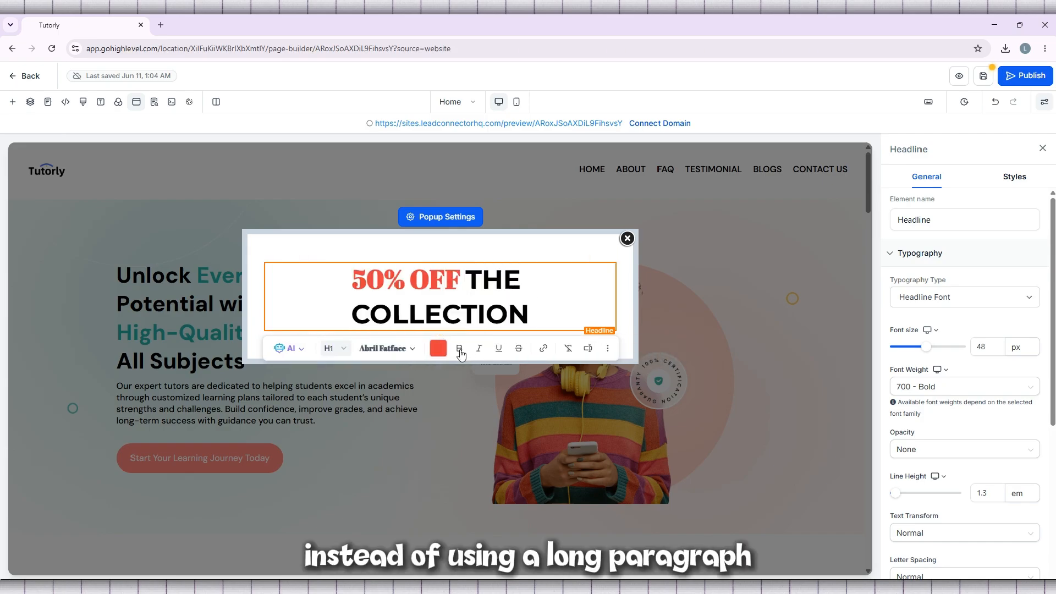
click(482, 281)
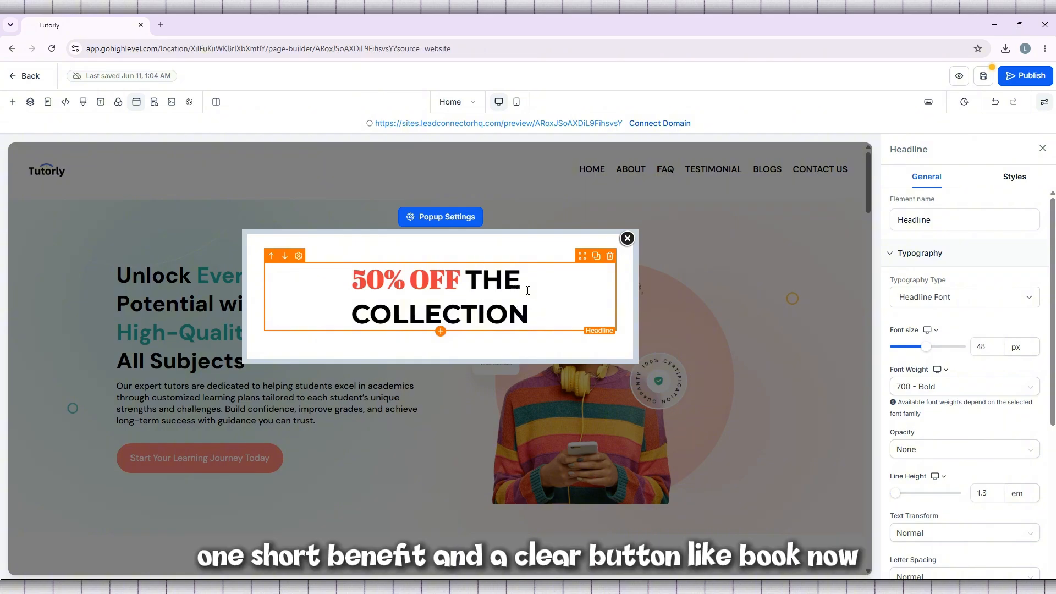
- Copy the full headline text and replace it with "BOOK NOW"
triple_click(536, 309)
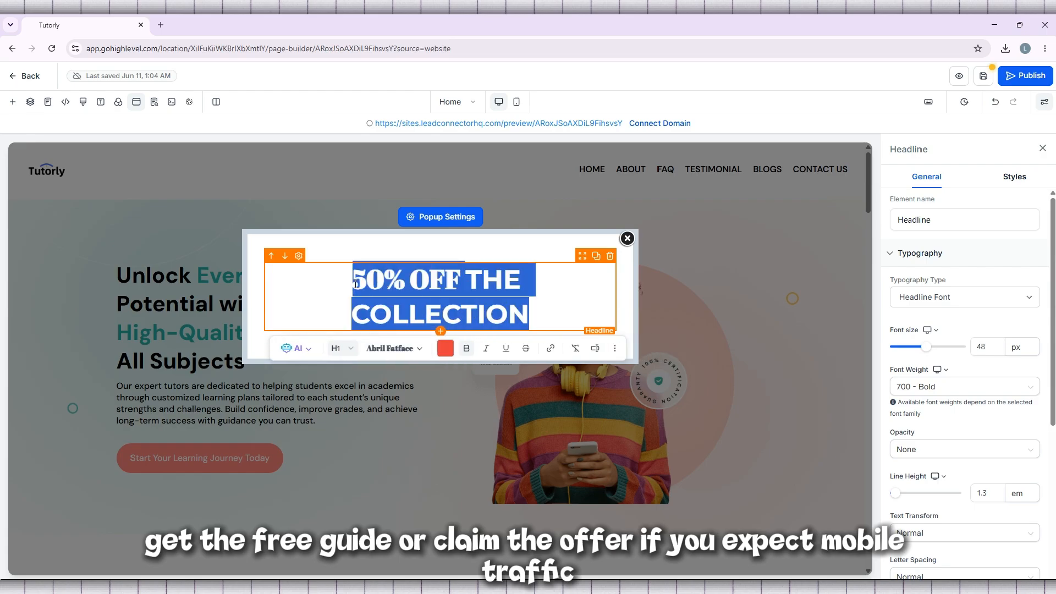
click(420, 280)
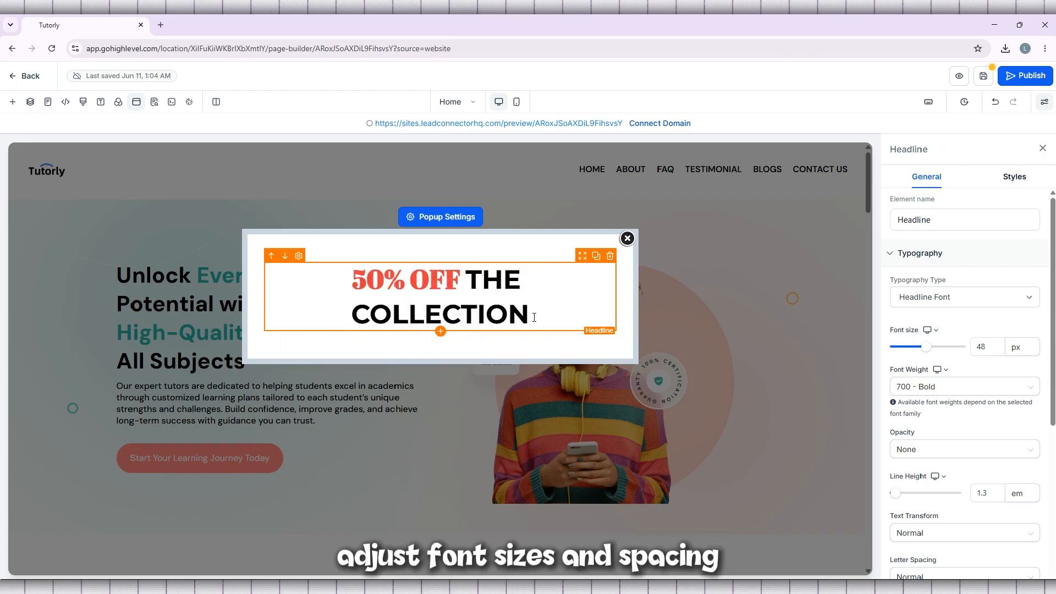
drag(534, 317, 345, 291)
key(ctrl+c)
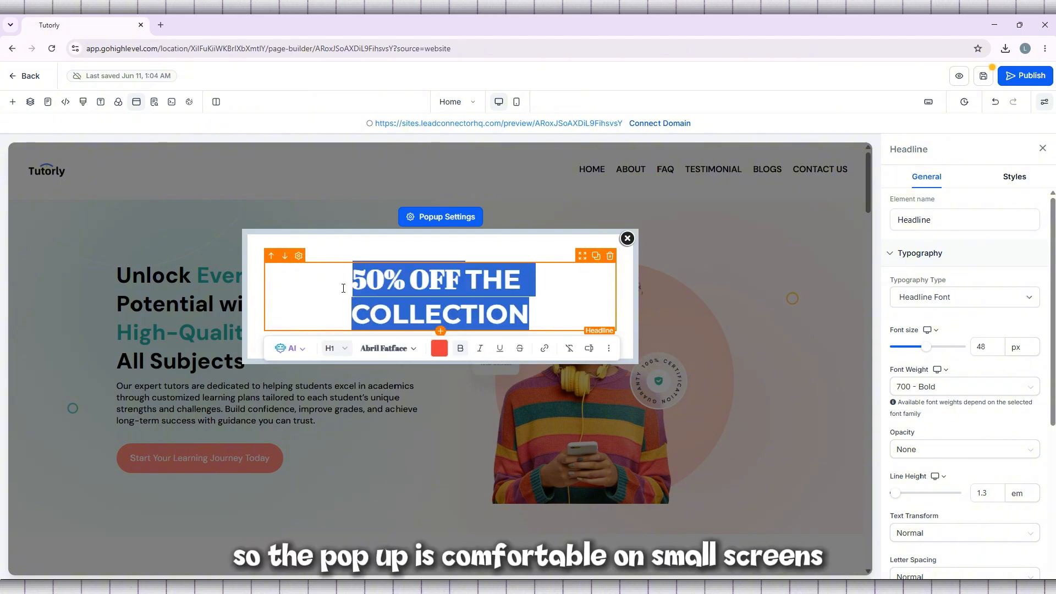
text(BOO)
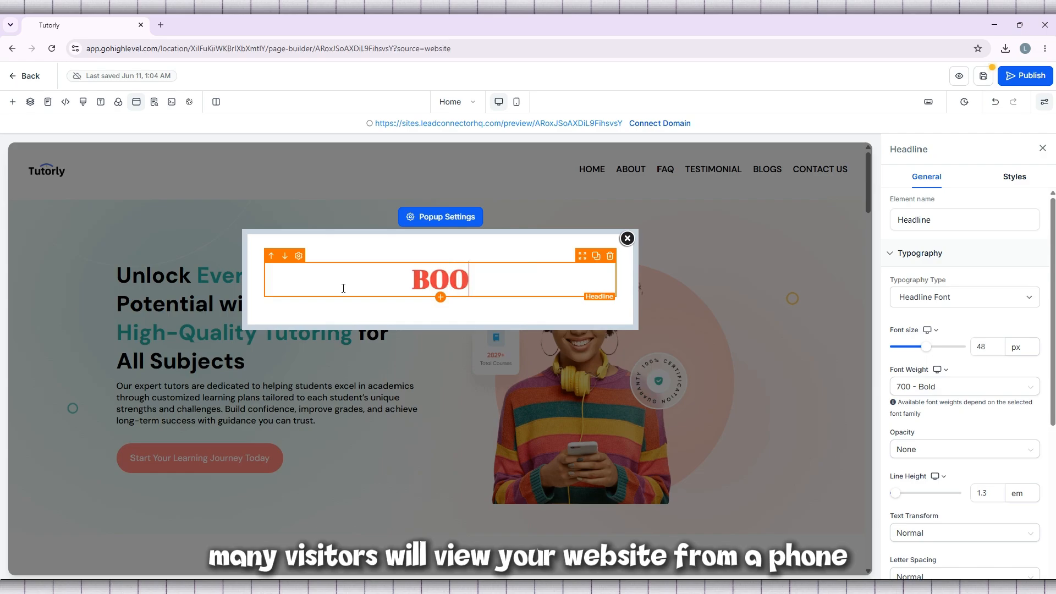
text(K NO)
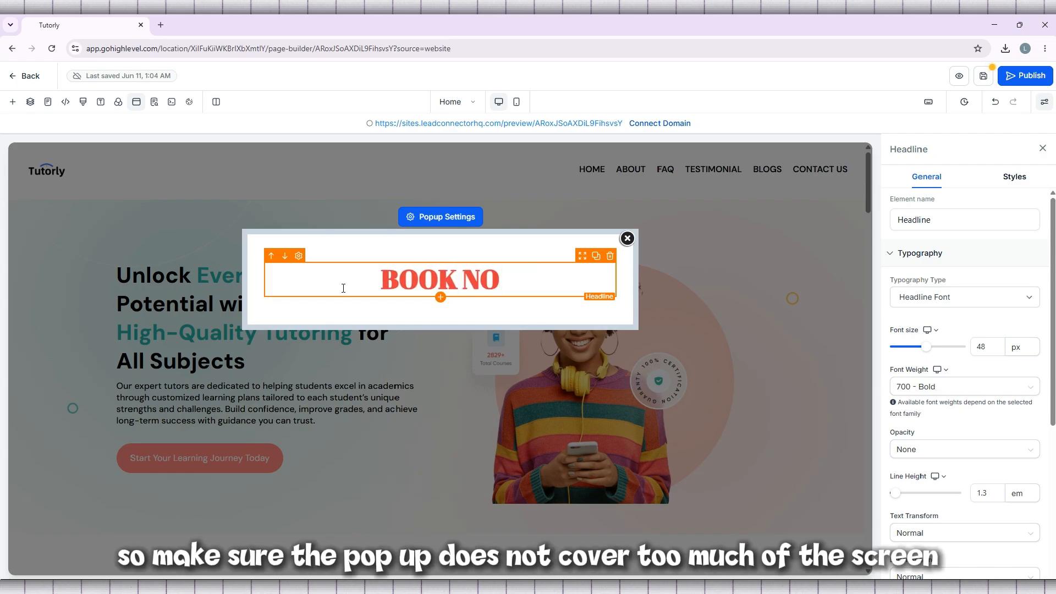
text(W)
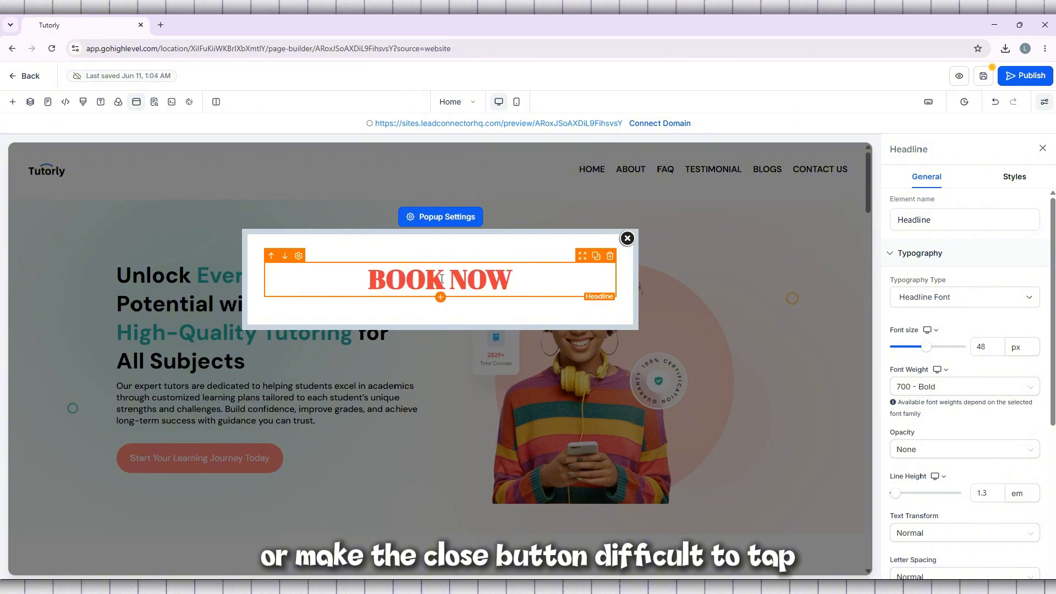
- Color the "BOOK NOW" headline with the default Pink and check the popup in the mobile layout before returning to desktop
drag(511, 284, 368, 281)
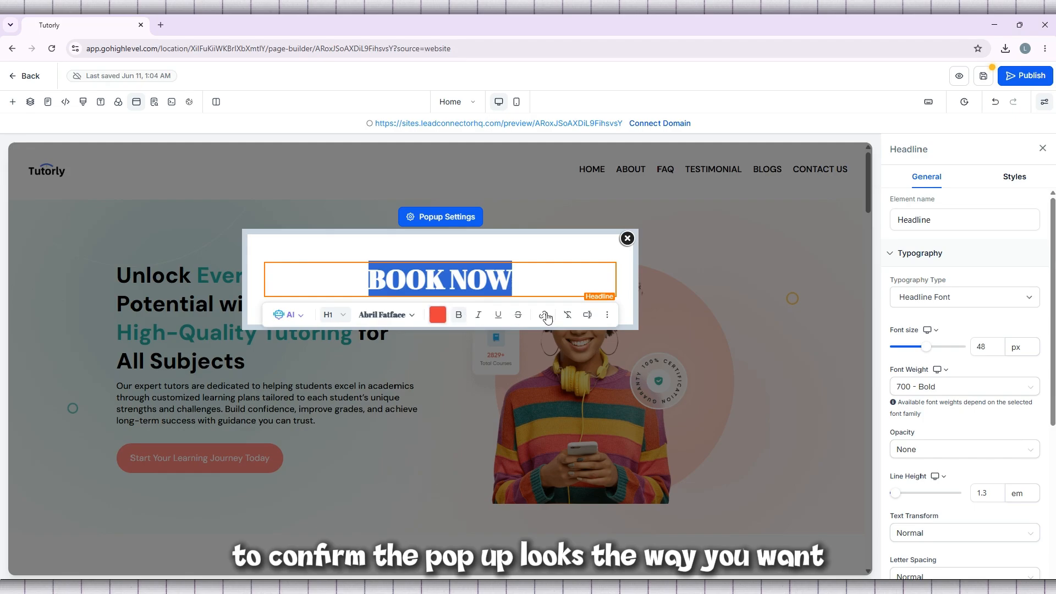
click(438, 315)
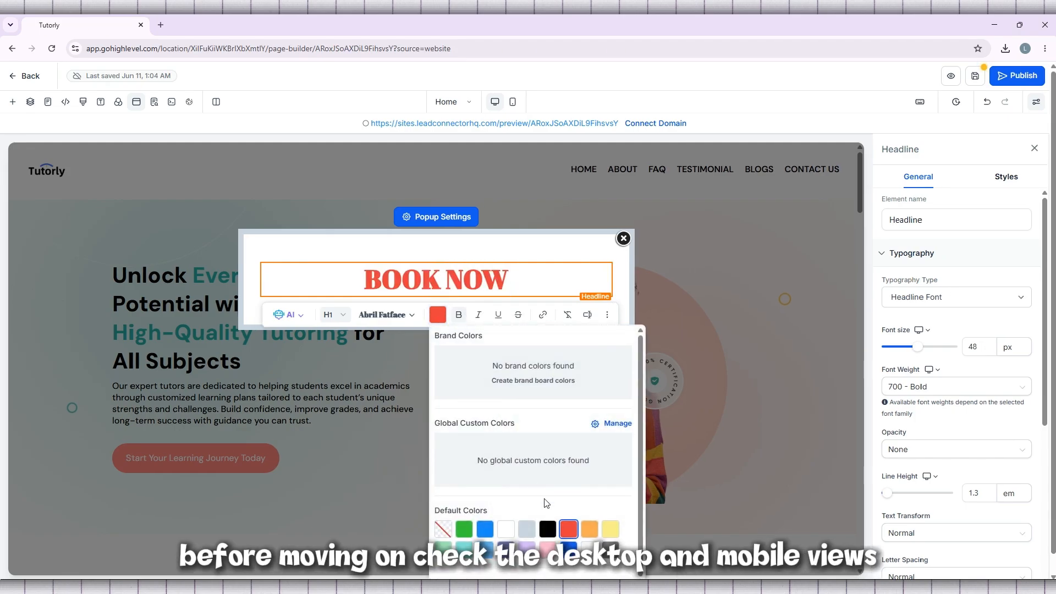
click(506, 548)
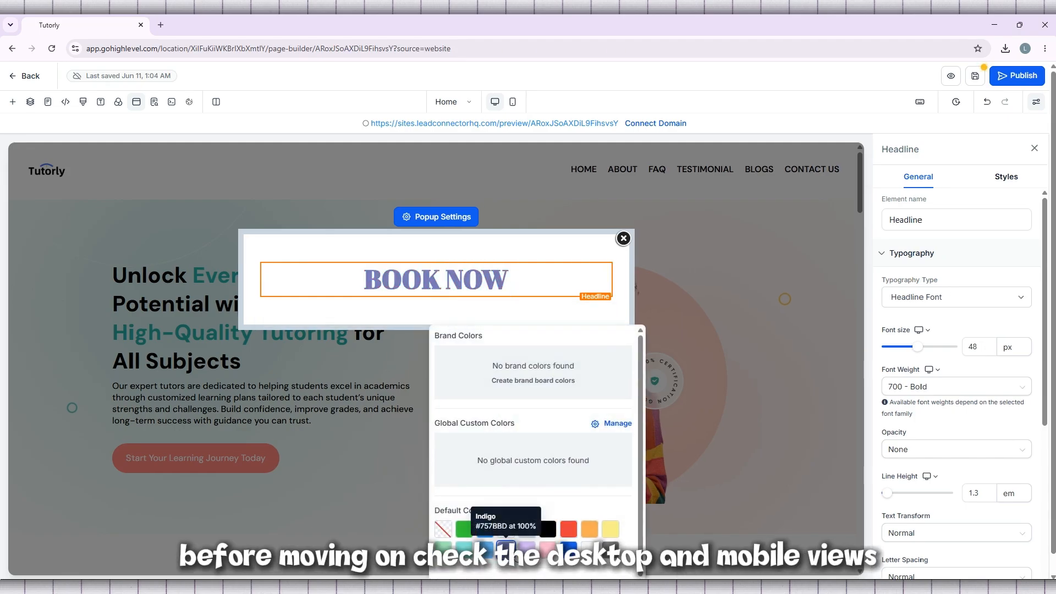
click(548, 548)
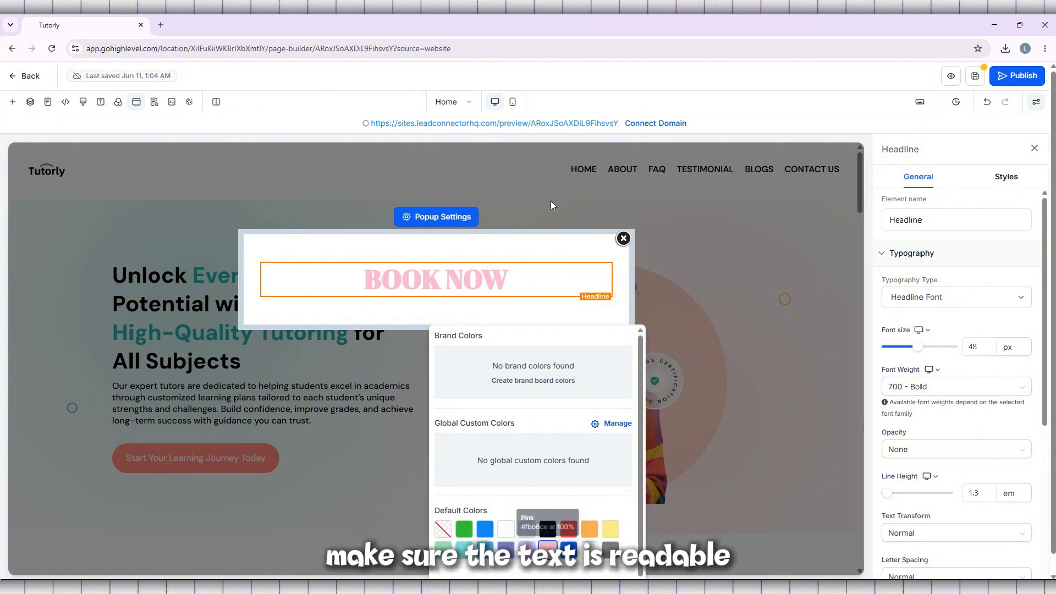
click(513, 101)
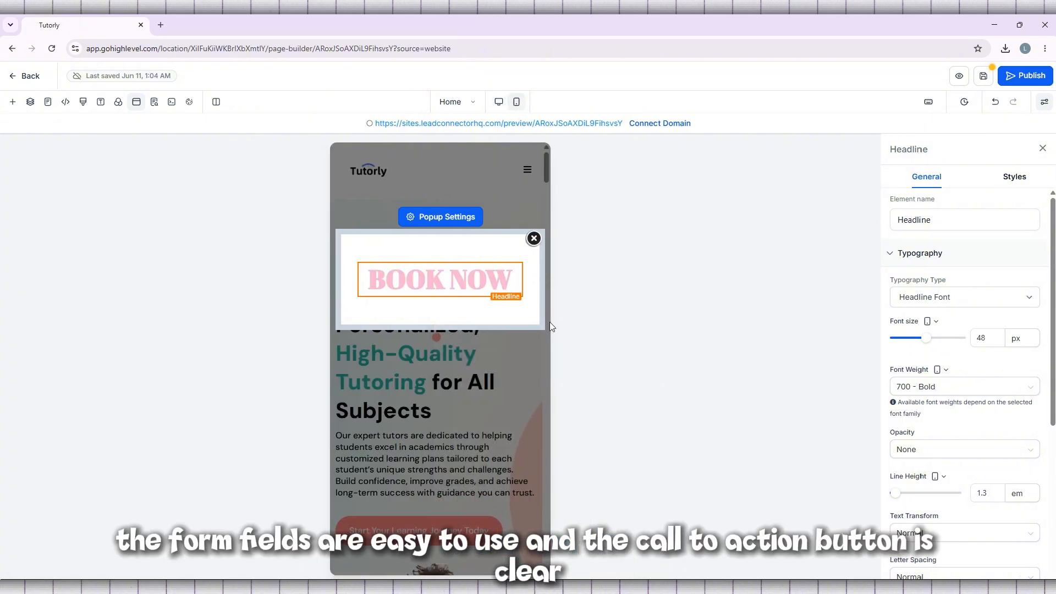
click(498, 104)
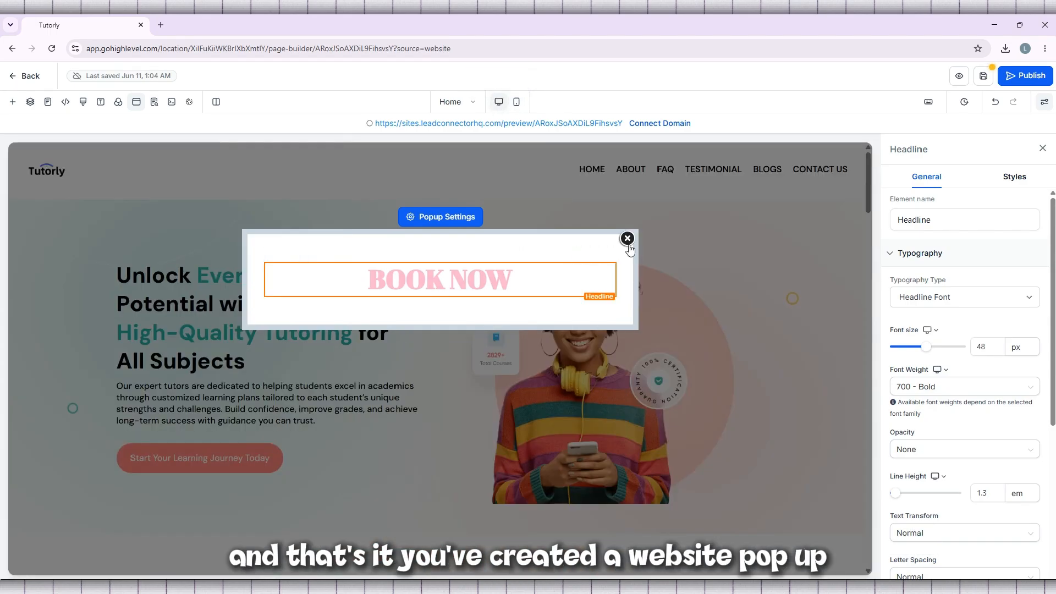
- Change the font of the "BOOK NOW" headline to Oswald
click(528, 274)
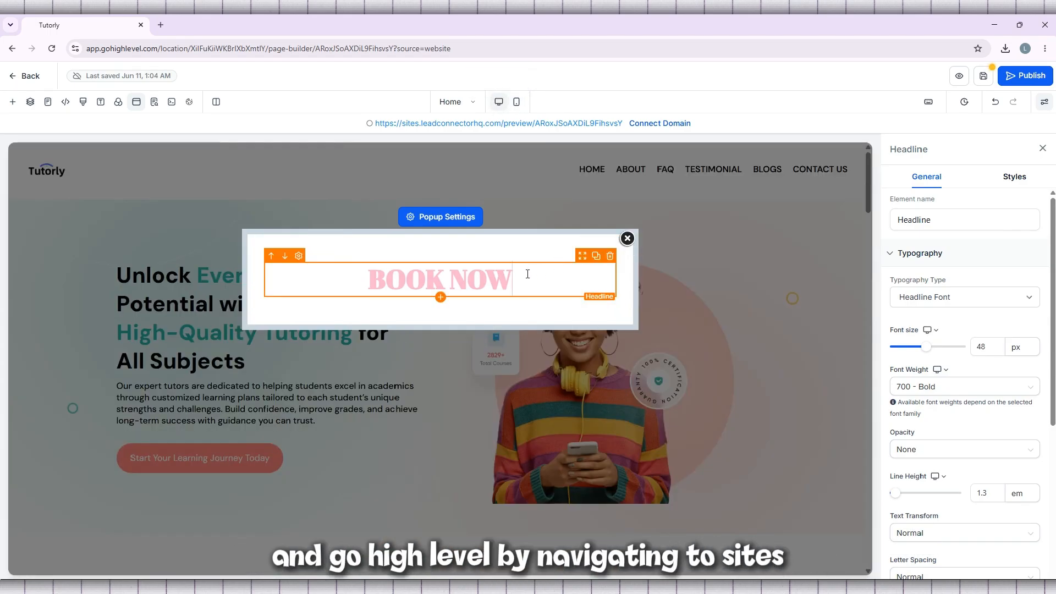
triple_click(441, 283)
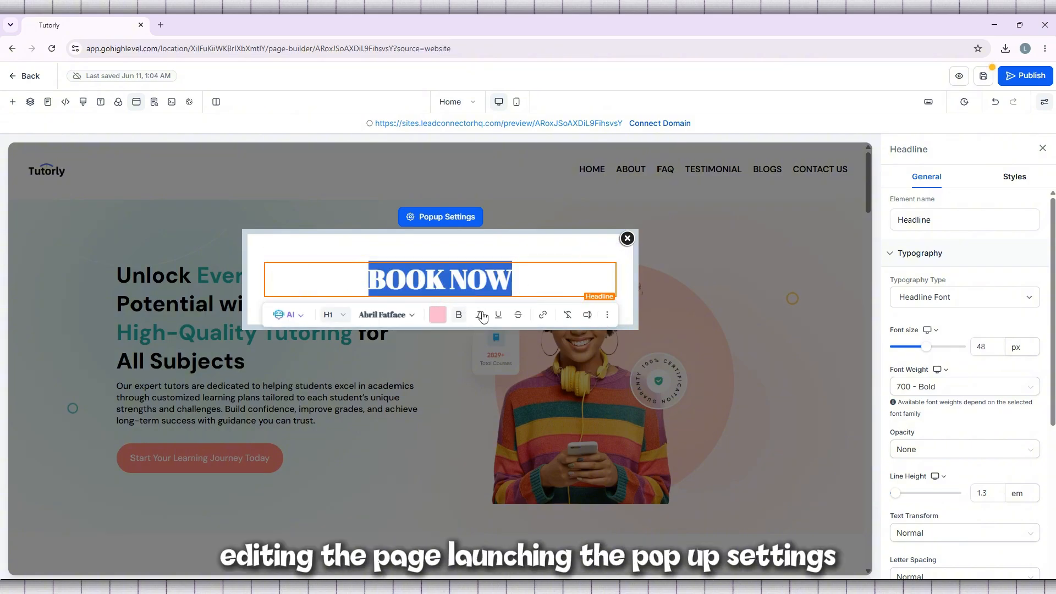
click(403, 315)
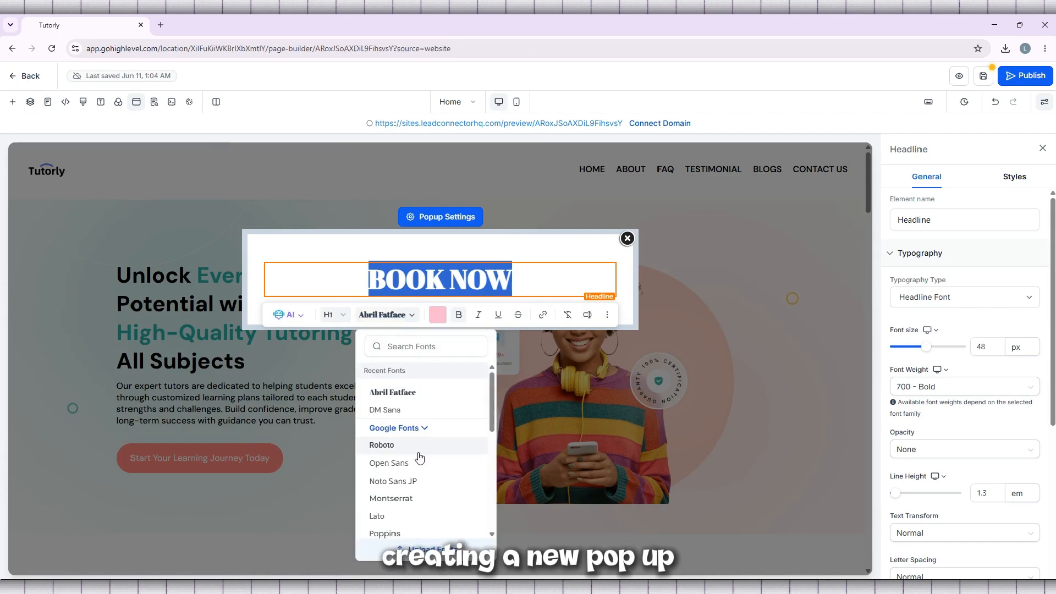
scroll(420, 459, down, 3)
click(396, 446)
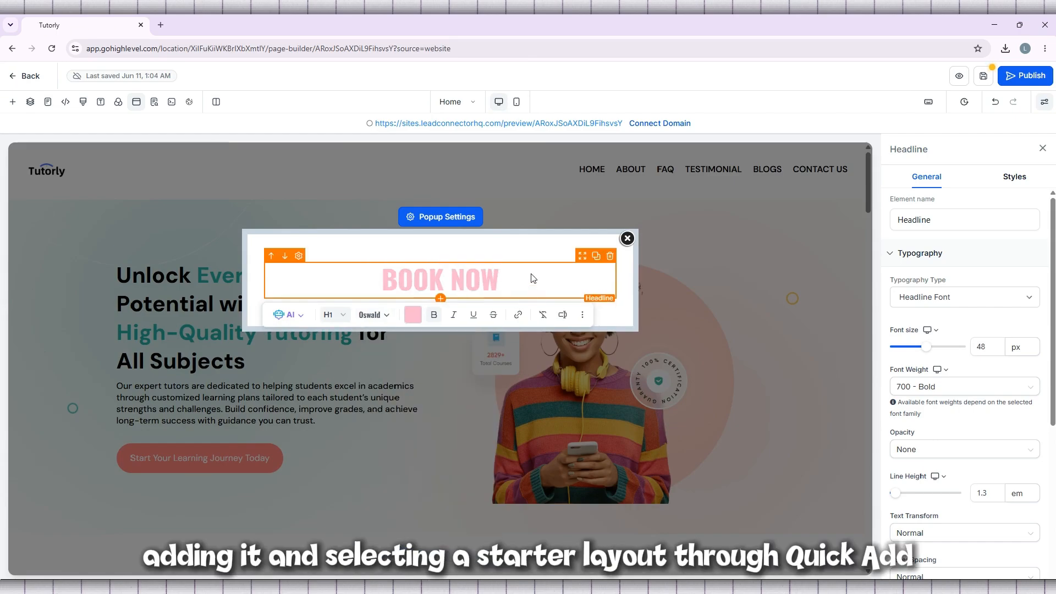
click(551, 275)
- Color the "BOOK NOW" headline with the default Indigo, #757BBD
triple_click(497, 284)
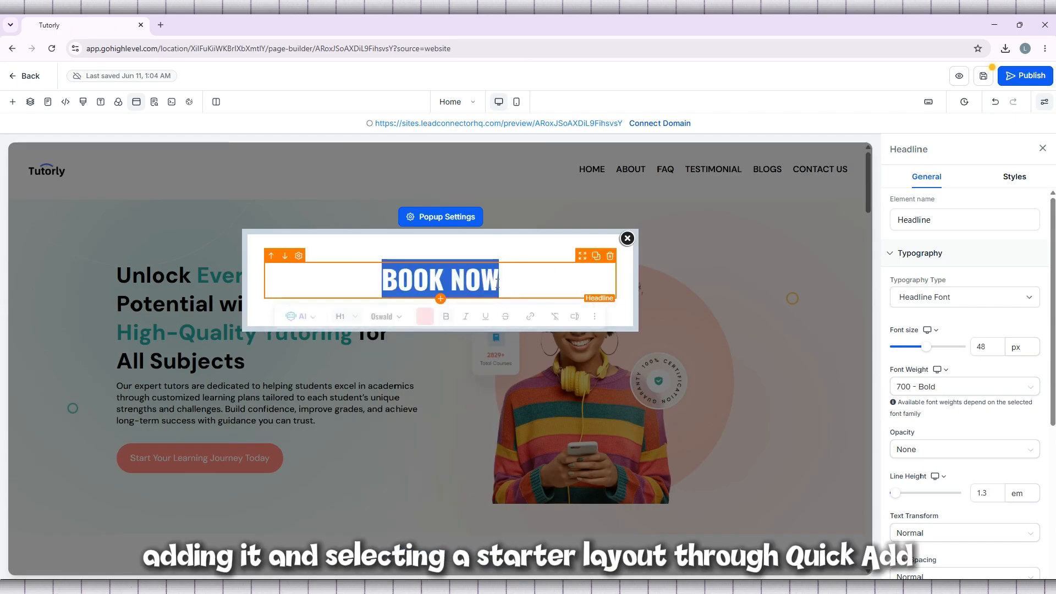
click(427, 317)
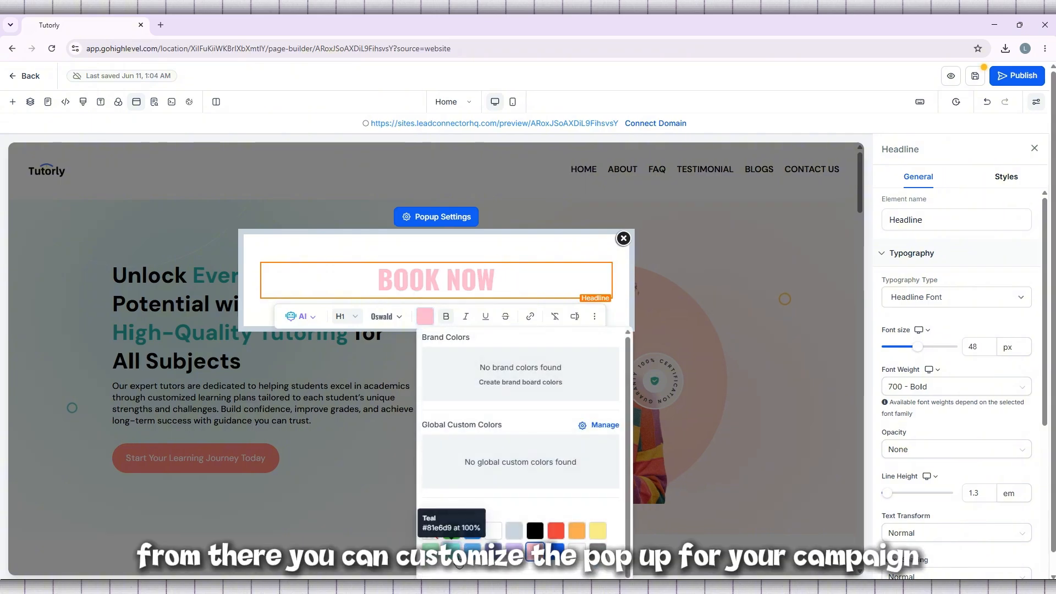
click(492, 548)
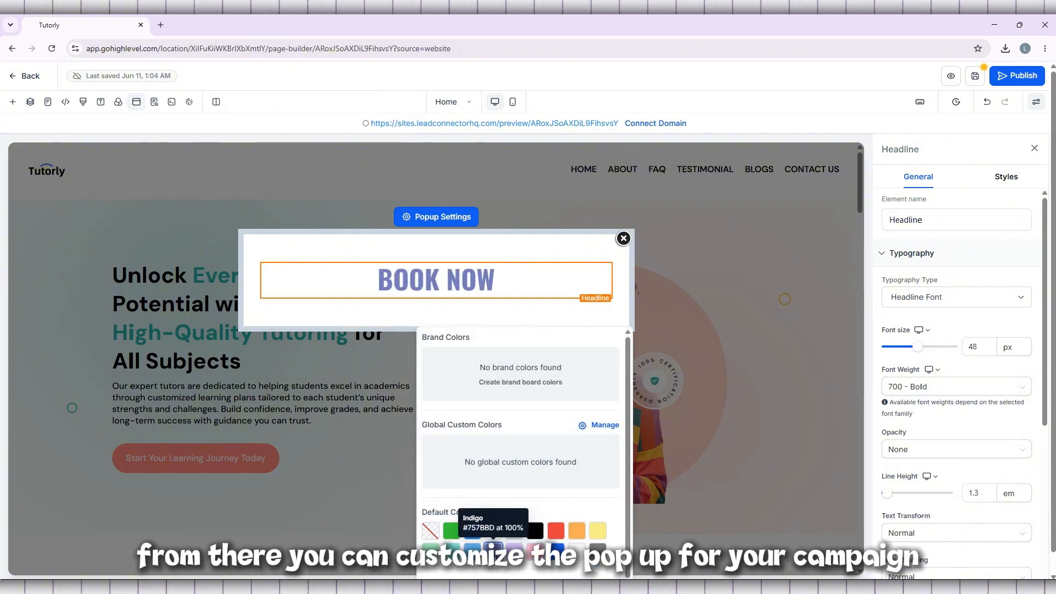
click(515, 278)
- Replace "BOOK NOW" with the copied text "50% OFF THE COLLECTION" and view the popup in the mobile layout
triple_click(522, 277)
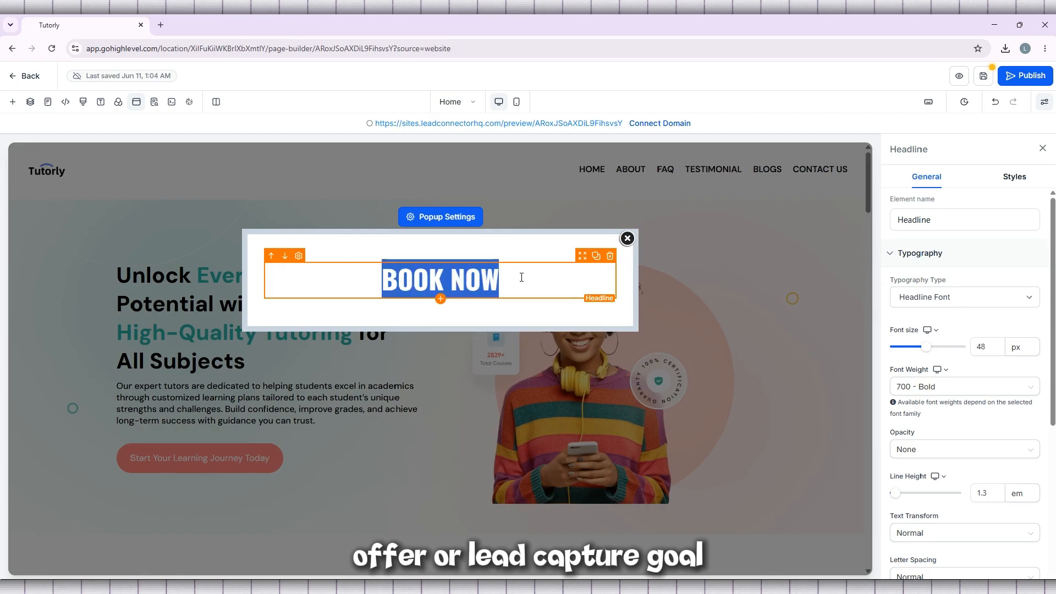
key(ctrl+v)
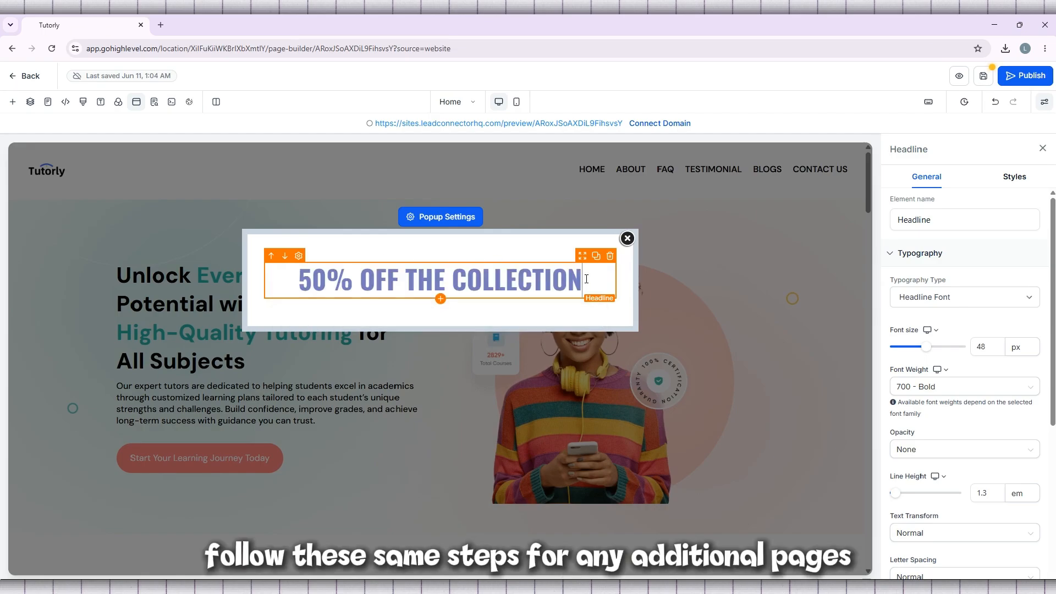
click(415, 279)
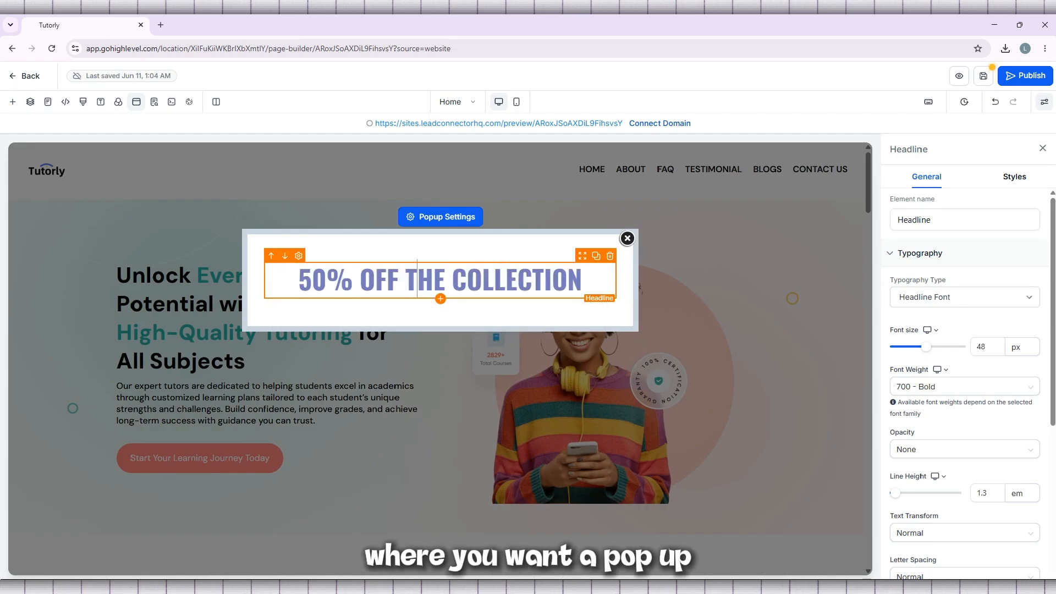
click(516, 104)
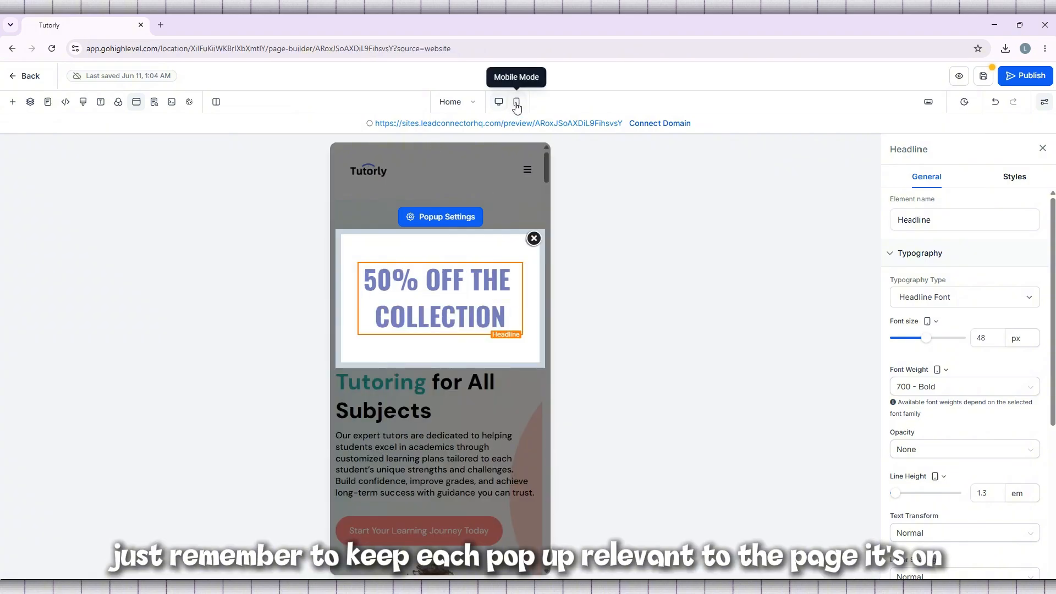